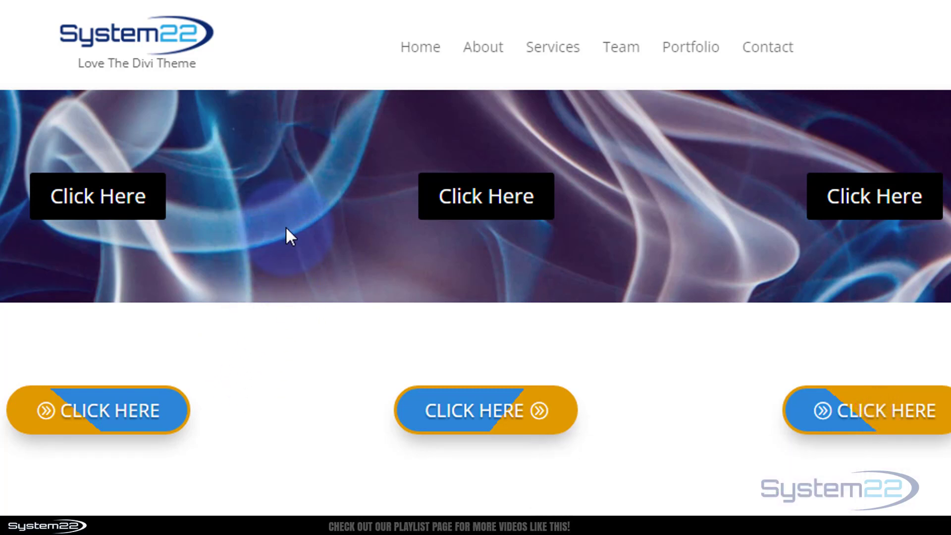
# - Examine how the site header behaves while moving down and back up the live page
pyautogui.scroll(-10, 288, 229)
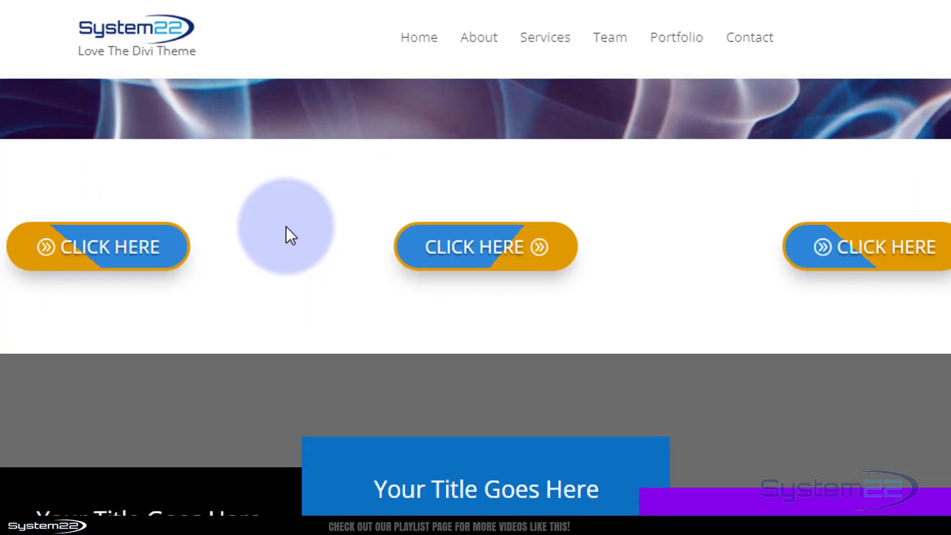
pyautogui.scroll(-5, 287, 232)
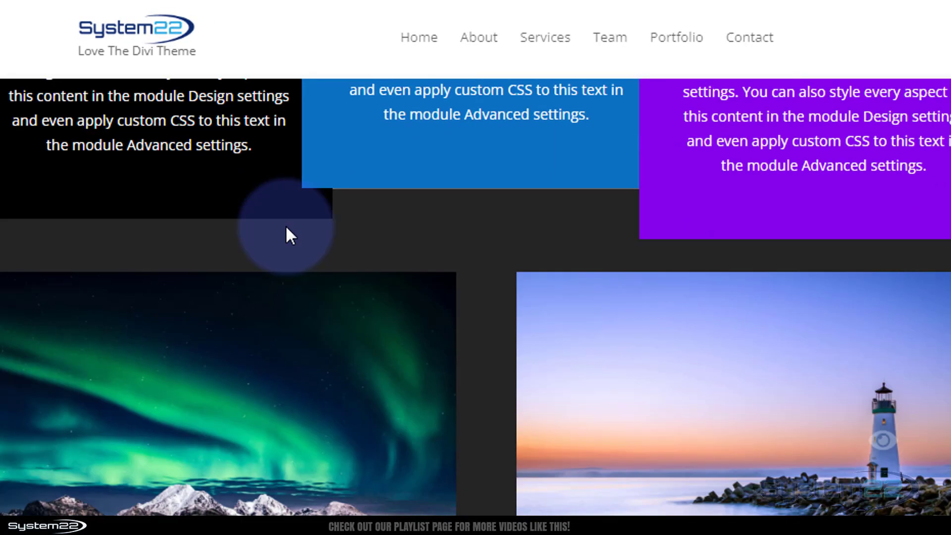
pyautogui.scroll(3, 288, 229)
pyautogui.scroll(6, 287, 228)
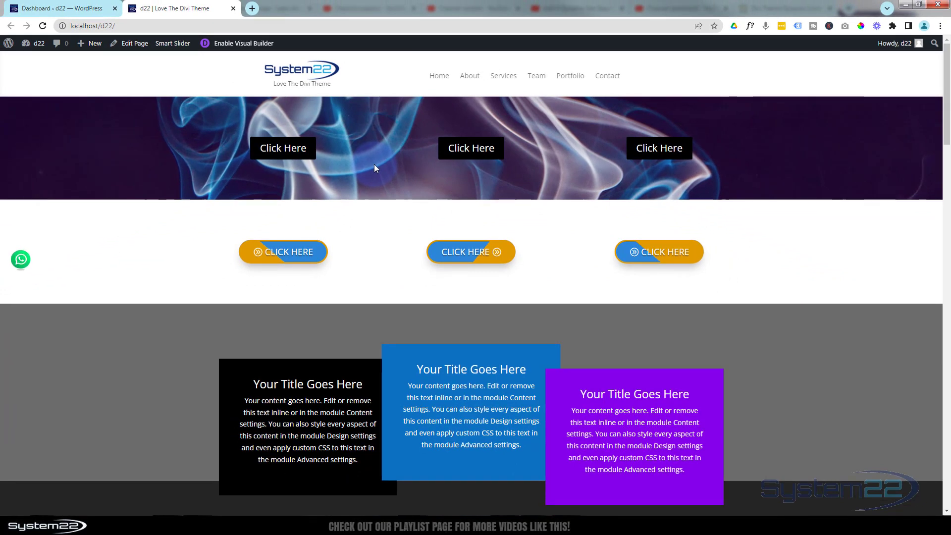
# - Open the default website template's Global Header in the Divi Theme Builder for editing and save the layout
pyautogui.click(46, 6)
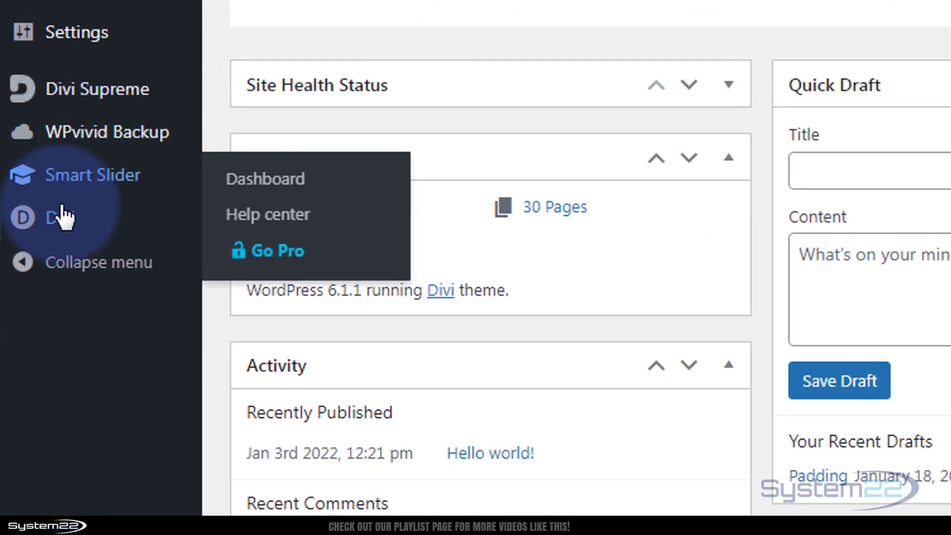
pyautogui.moveTo(59, 227)
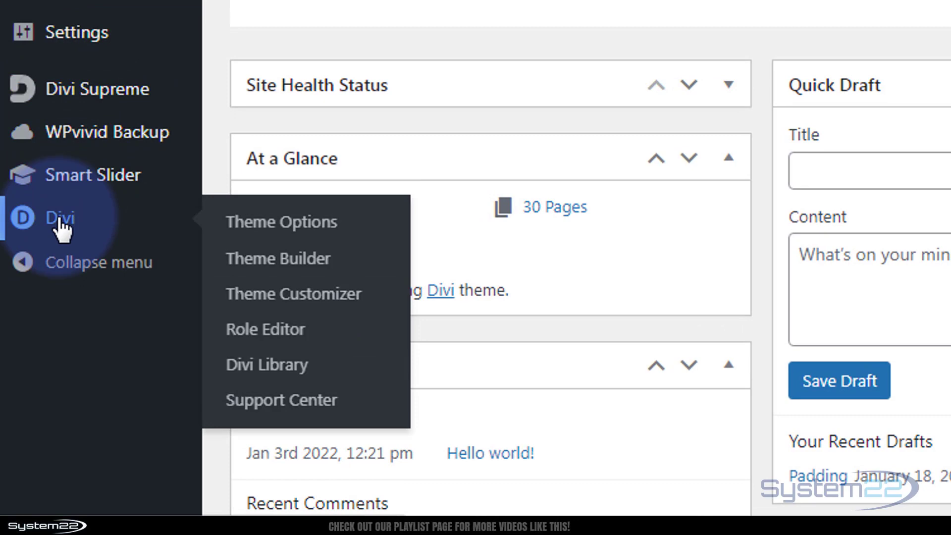
pyautogui.click(279, 263)
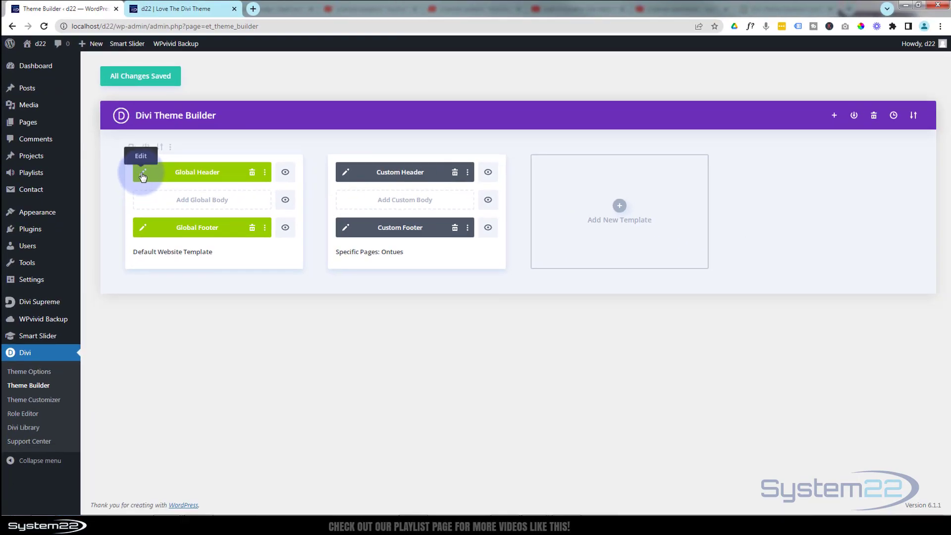
pyautogui.click(142, 173)
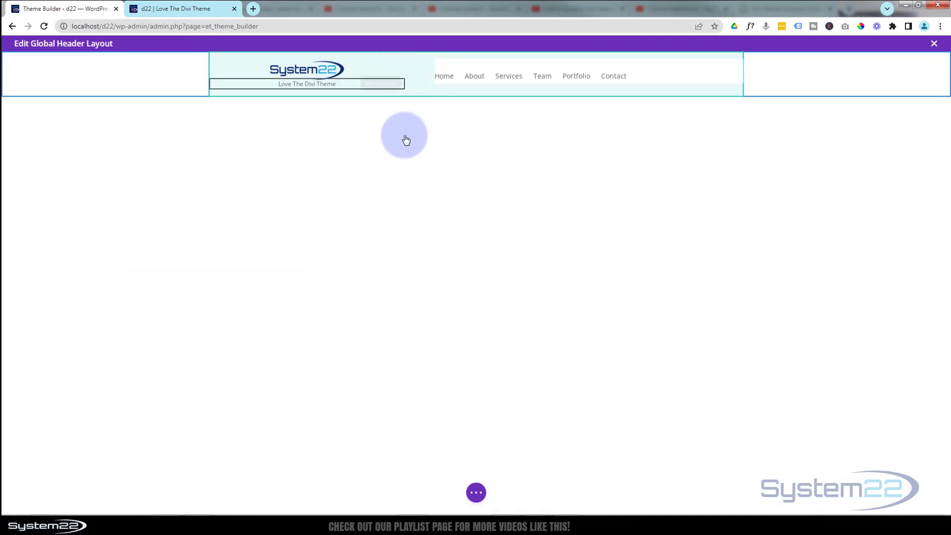
pyautogui.click(476, 493)
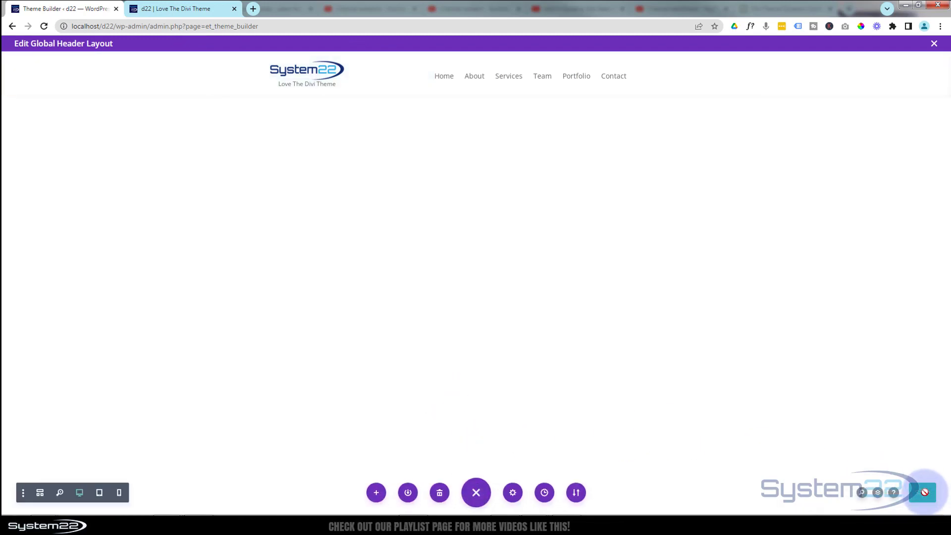
# - Reload the live d22 page and examine how its sticky header, logo and menu respond to scrolling
pyautogui.click(174, 8)
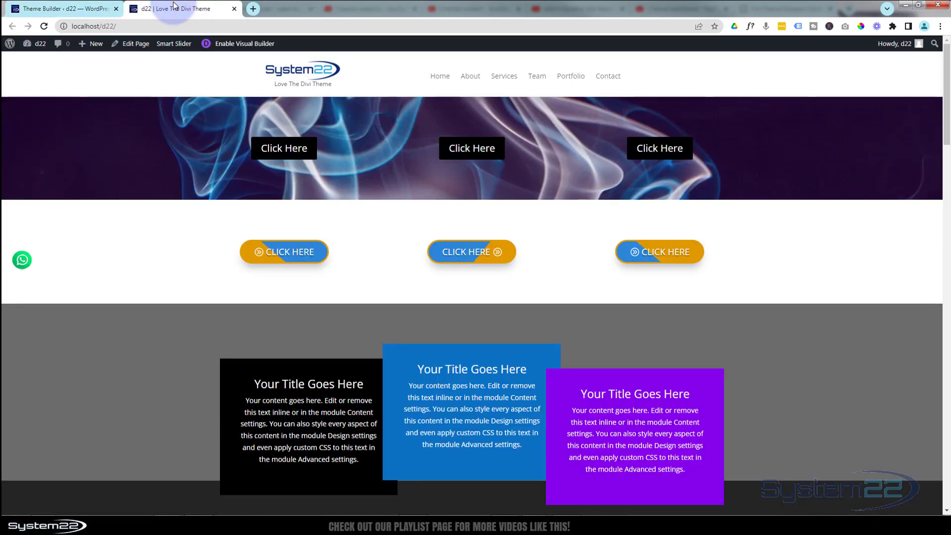
pyautogui.scroll(-4, 263, 191)
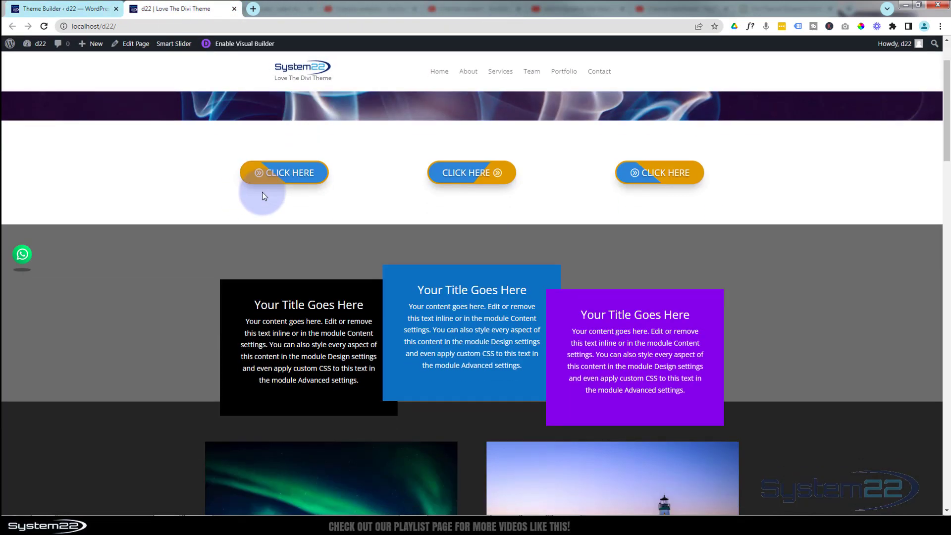
pyautogui.scroll(5, 262, 193)
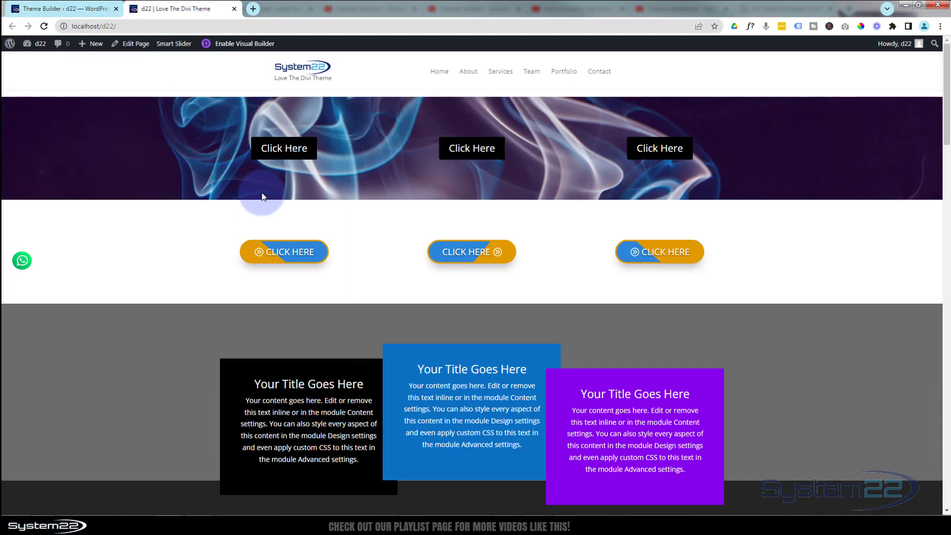
pyautogui.scroll(-3, 261, 193)
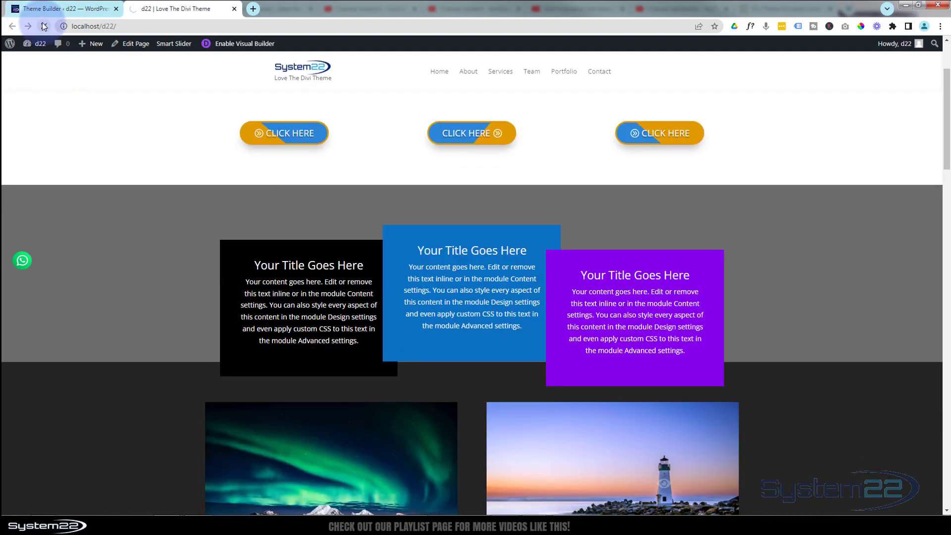
pyautogui.scroll(-2, 374, 172)
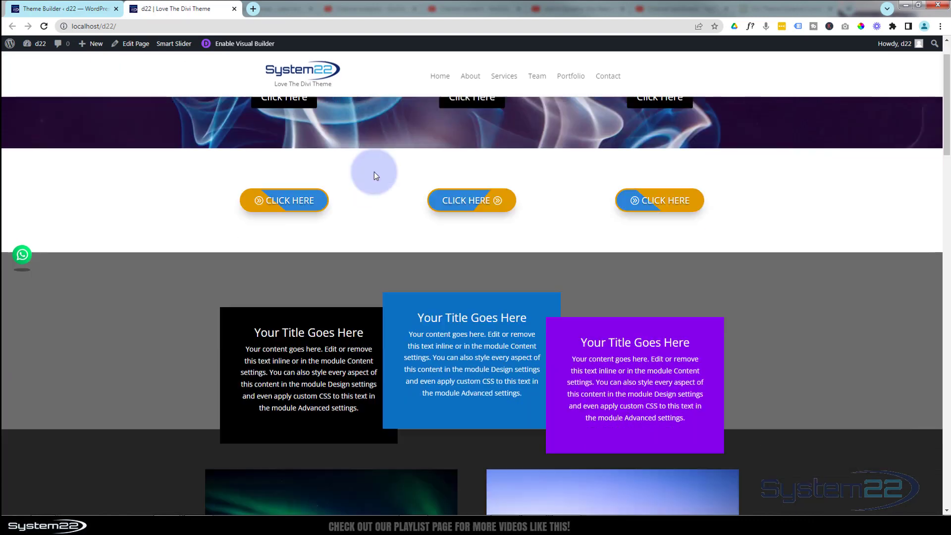
pyautogui.scroll(-6, 374, 171)
pyautogui.scroll(3, 373, 171)
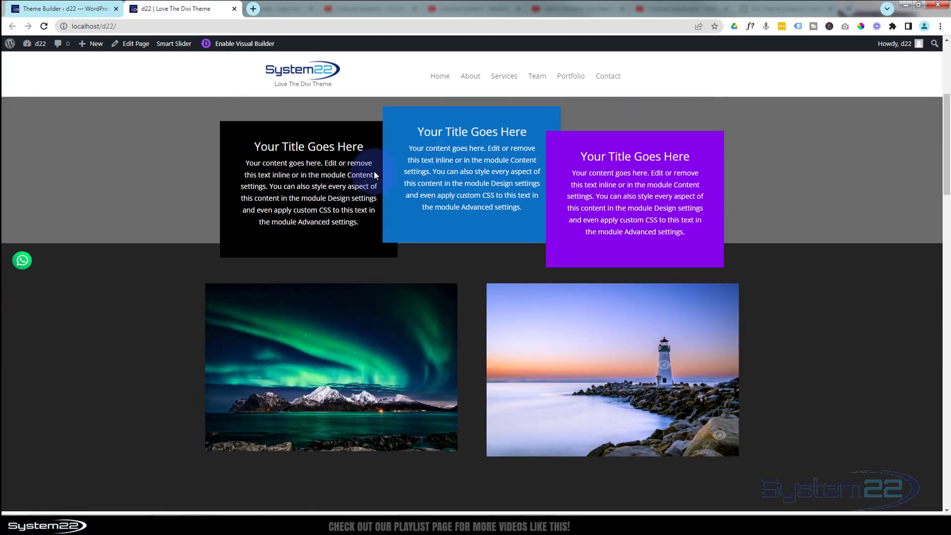
pyautogui.scroll(5, 374, 173)
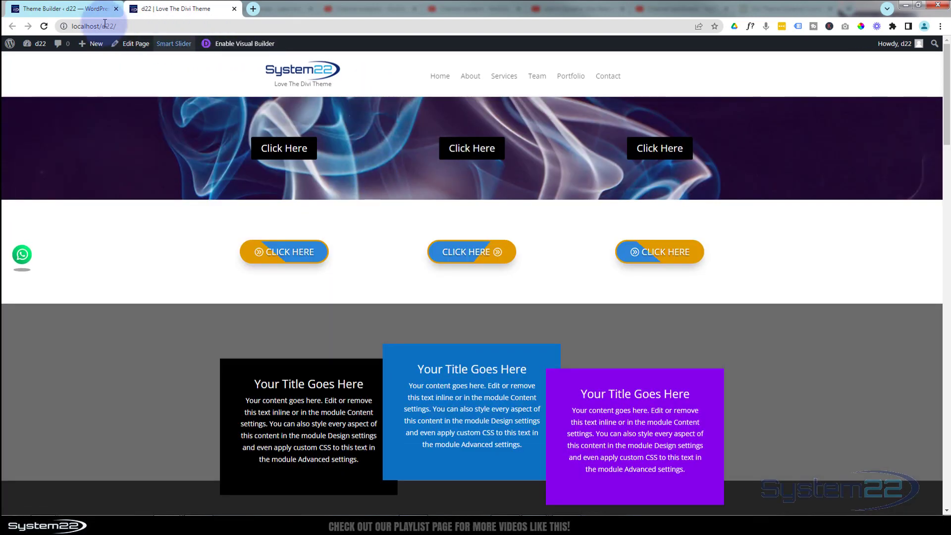
# - Back in the Theme Builder, check the sticky position in the header section's scroll effects and close its settings
pyautogui.click(56, 8)
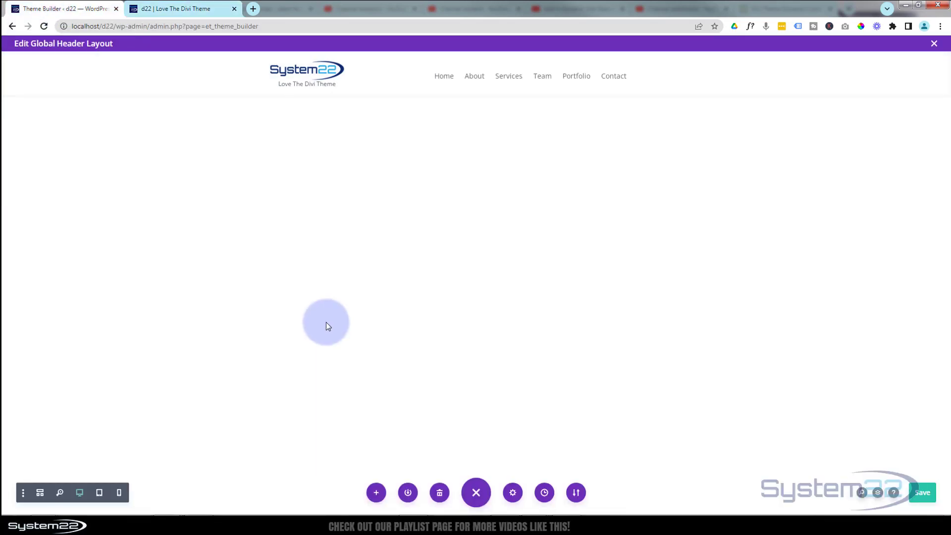
pyautogui.click(71, 81)
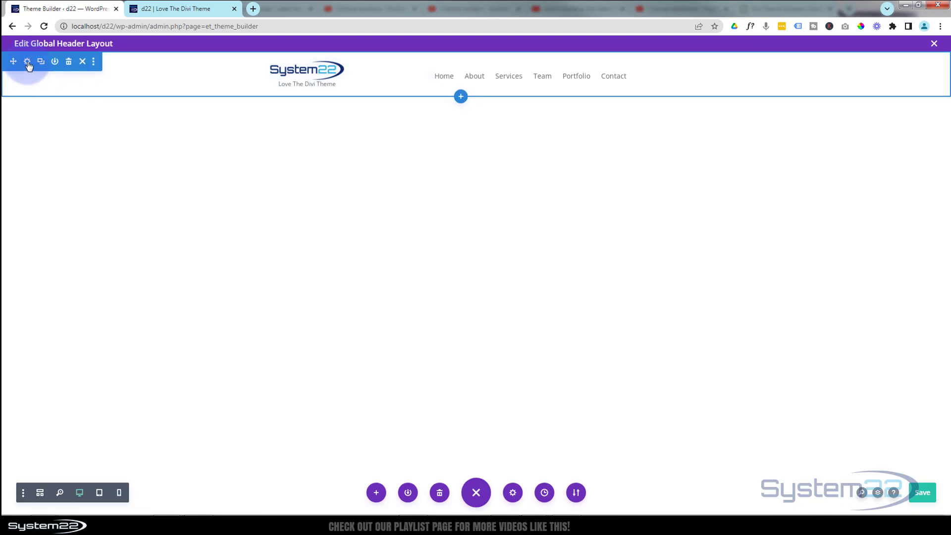
pyautogui.click(28, 62)
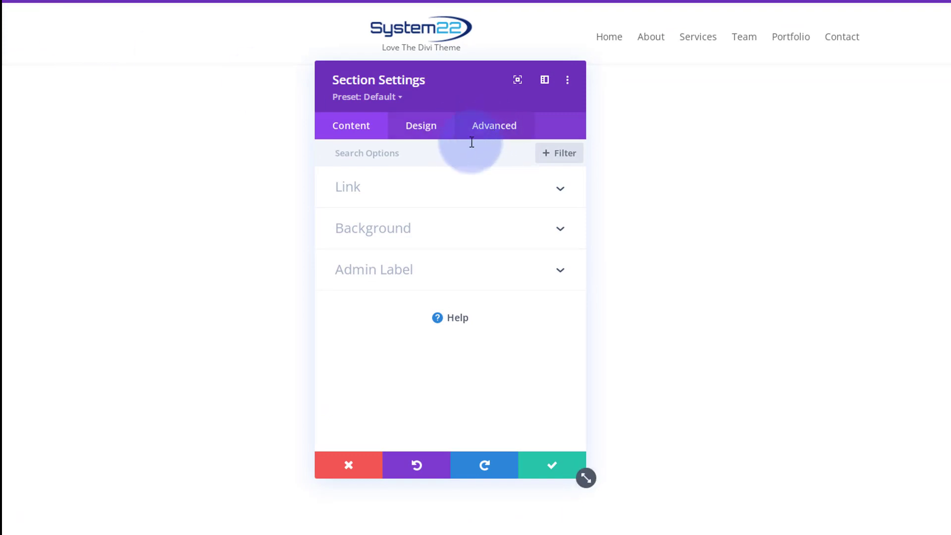
pyautogui.click(489, 136)
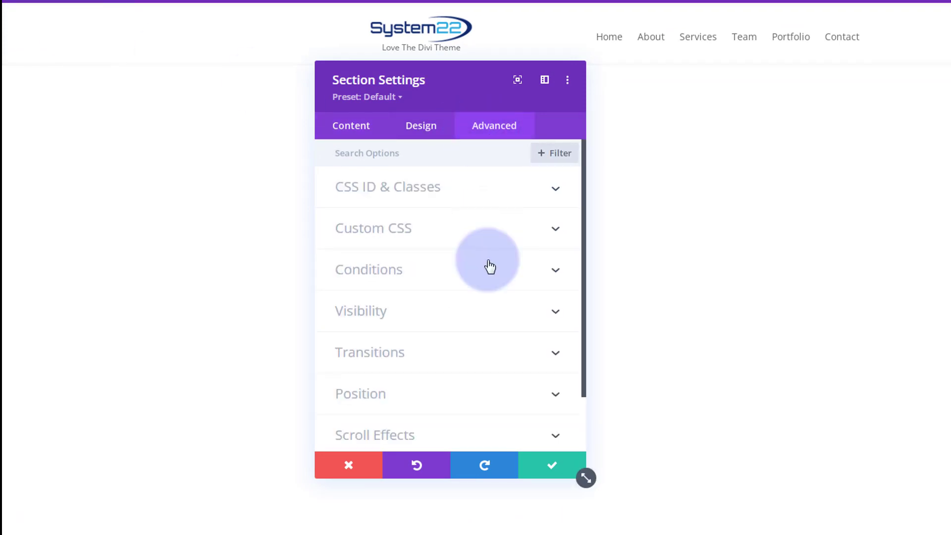
pyautogui.click(431, 441)
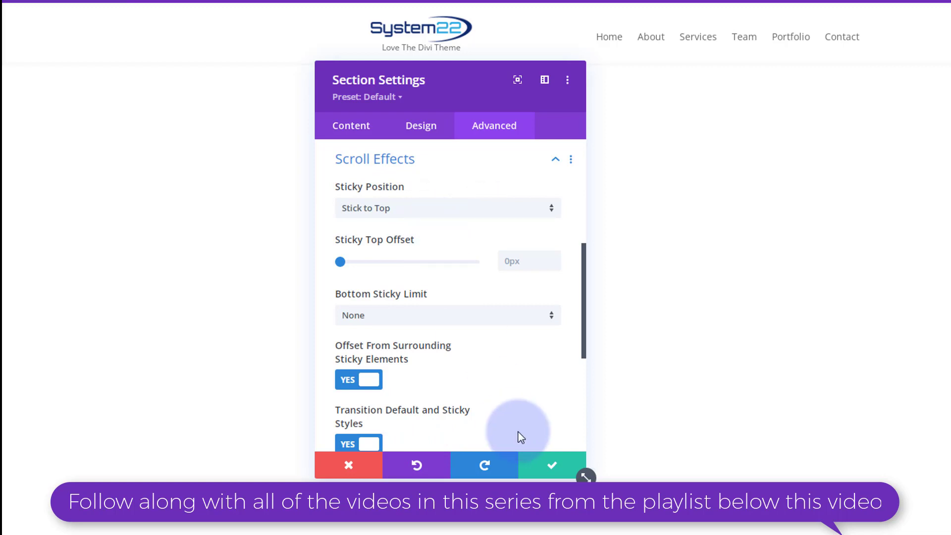
pyautogui.click(552, 469)
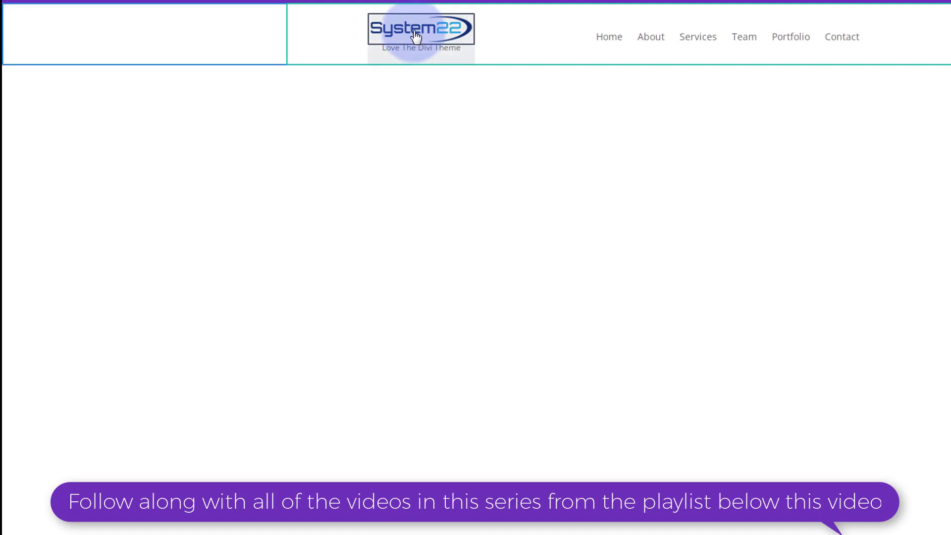
# - Enable sticky styles for the width option in the header logo image's sizing settings
pyautogui.moveTo(414, 34)
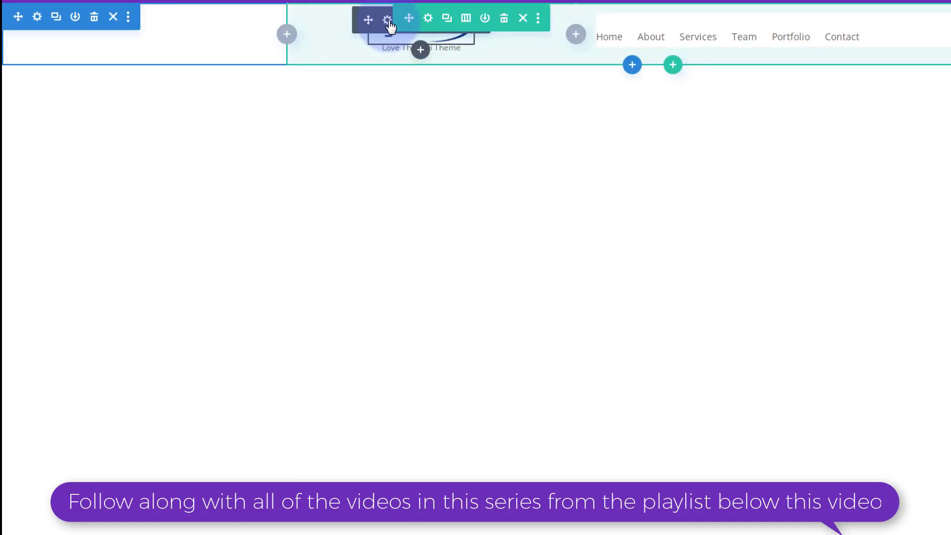
pyautogui.click(387, 19)
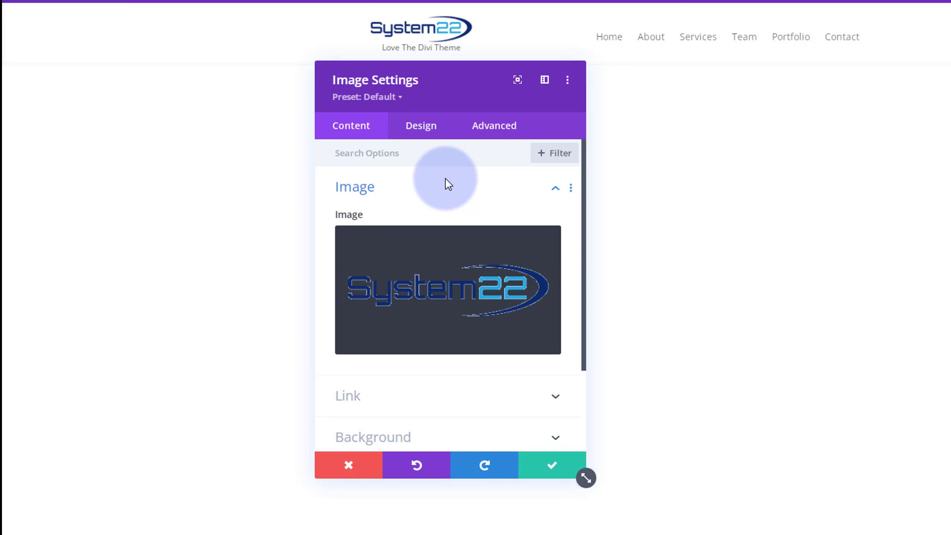
pyautogui.click(427, 137)
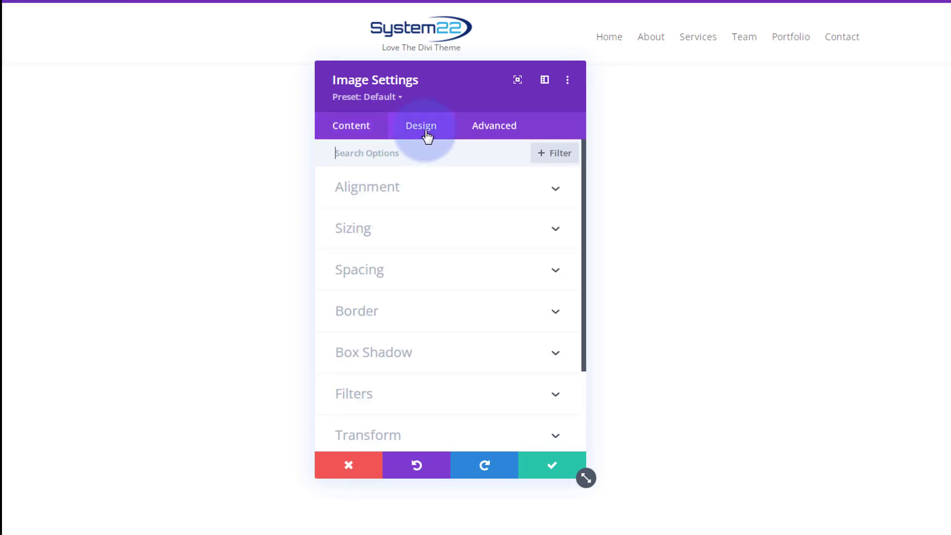
pyautogui.click(441, 234)
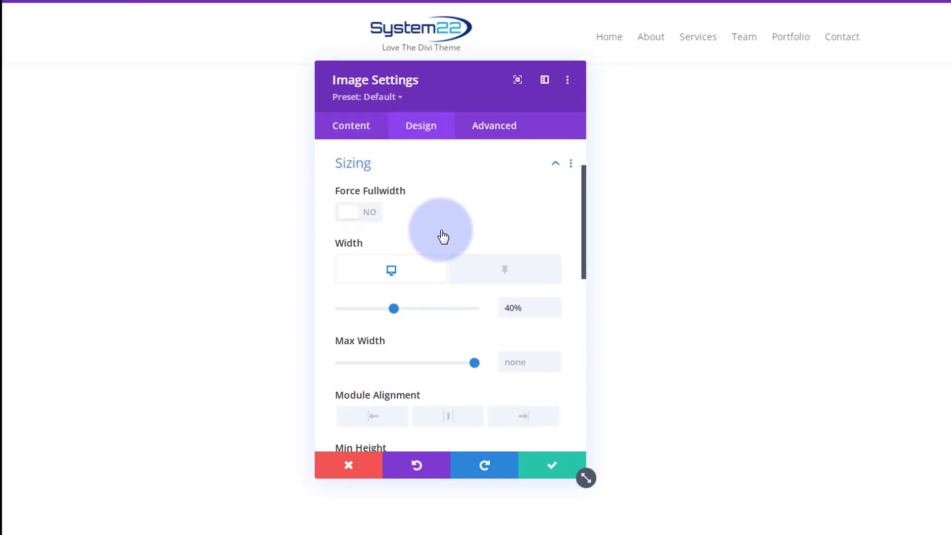
pyautogui.moveTo(353, 187)
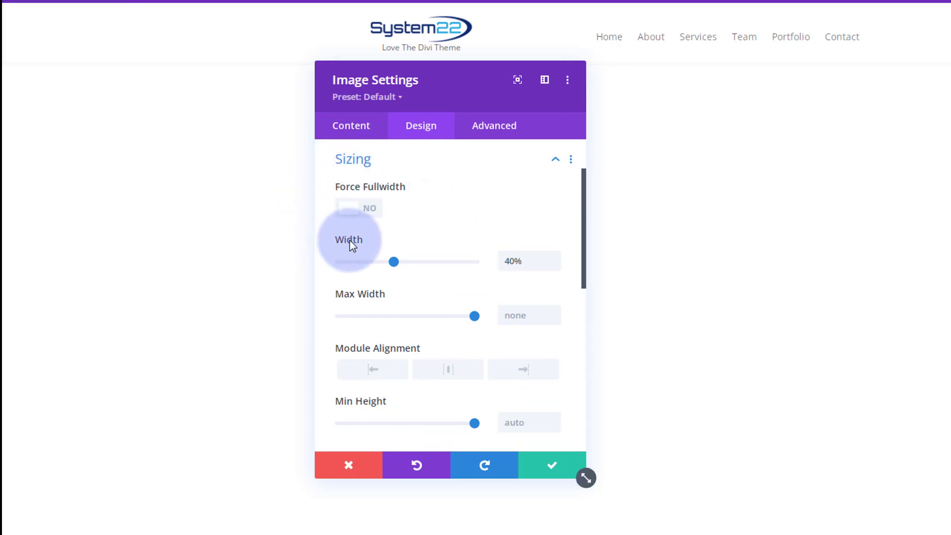
pyautogui.moveTo(350, 240)
pyautogui.moveTo(361, 294)
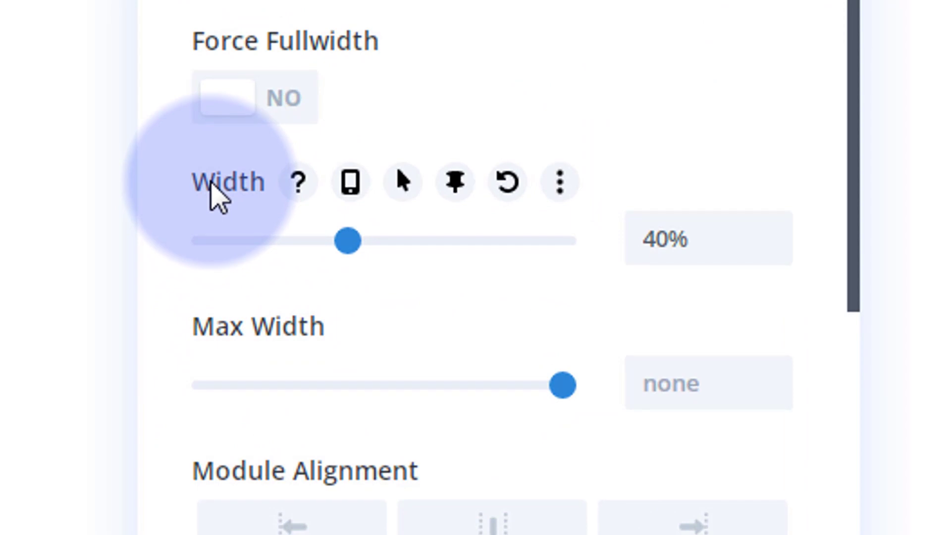
pyautogui.click(456, 184)
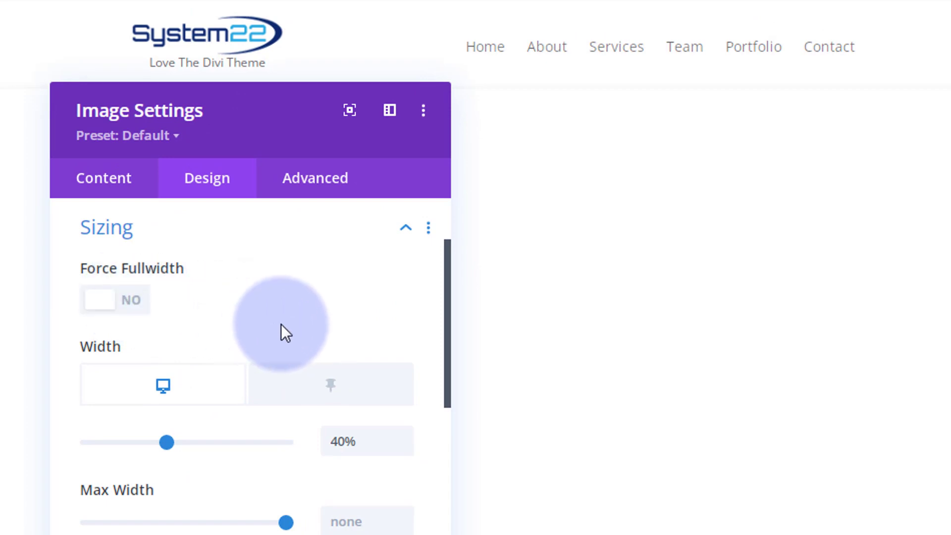
# - Set the logo's width in the sticky state to 30% and accept the image settings
pyautogui.click(307, 389)
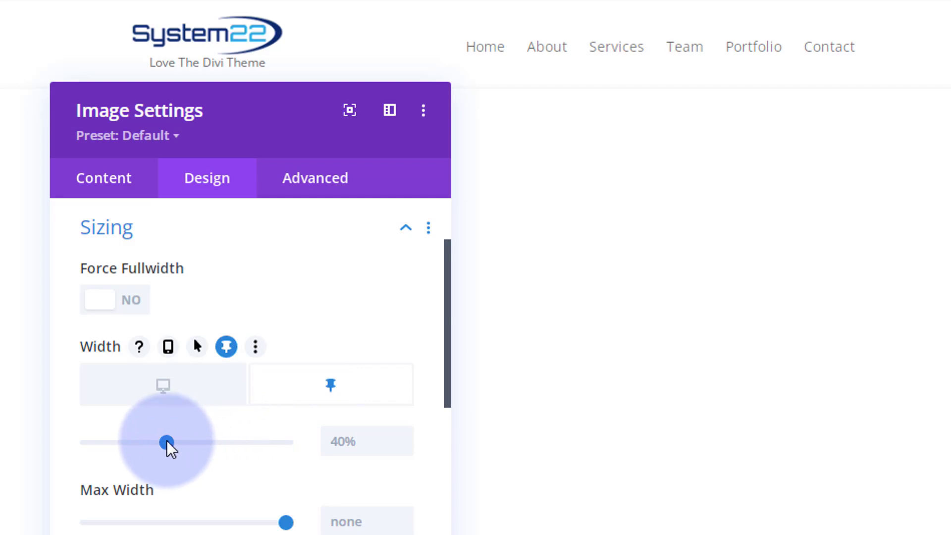
pyautogui.moveTo(167, 441); pyautogui.dragTo(141, 442)
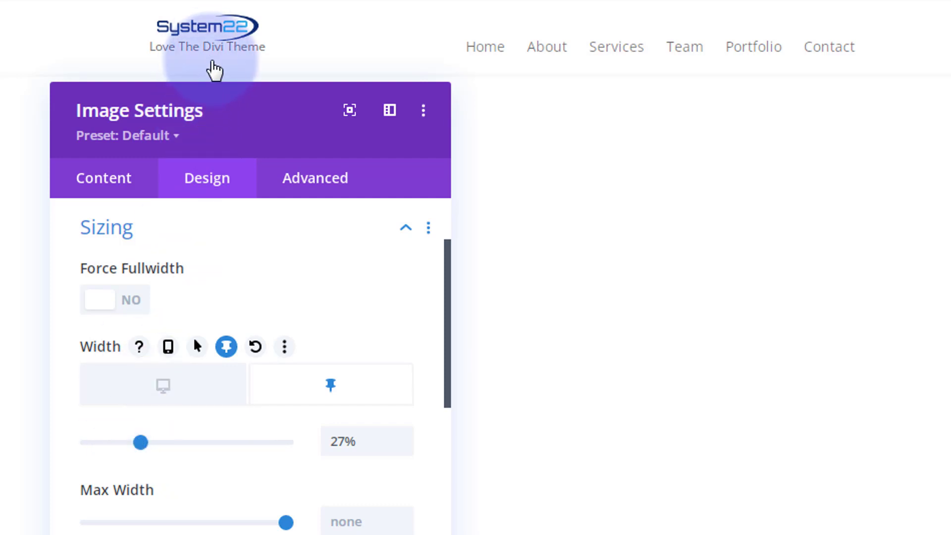
pyautogui.click(143, 439)
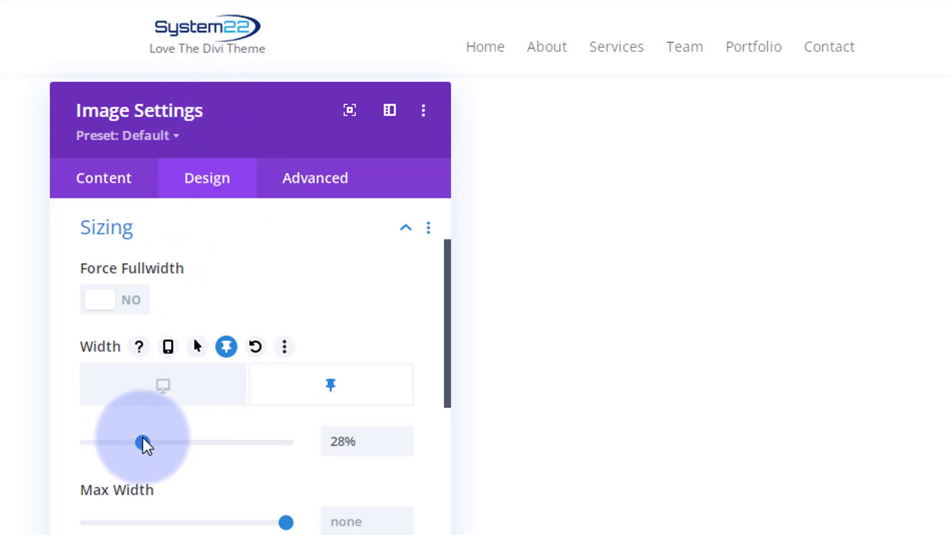
pyautogui.moveTo(144, 442); pyautogui.dragTo(155, 445)
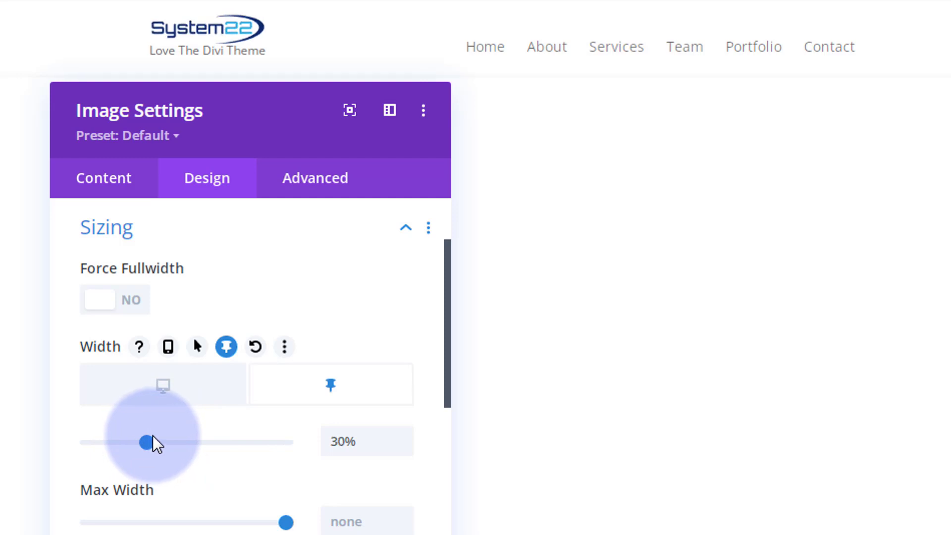
pyautogui.scroll(-2, 181, 438)
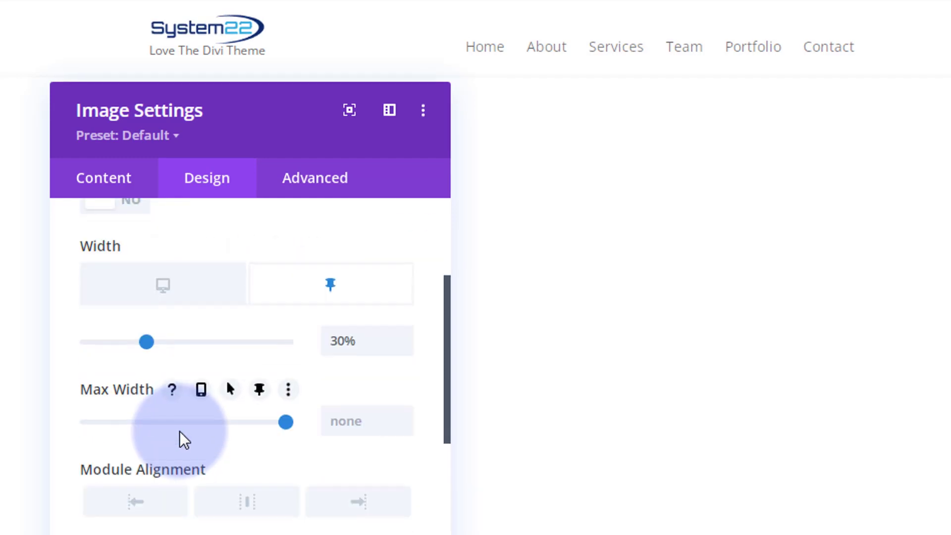
pyautogui.scroll(4, 179, 431)
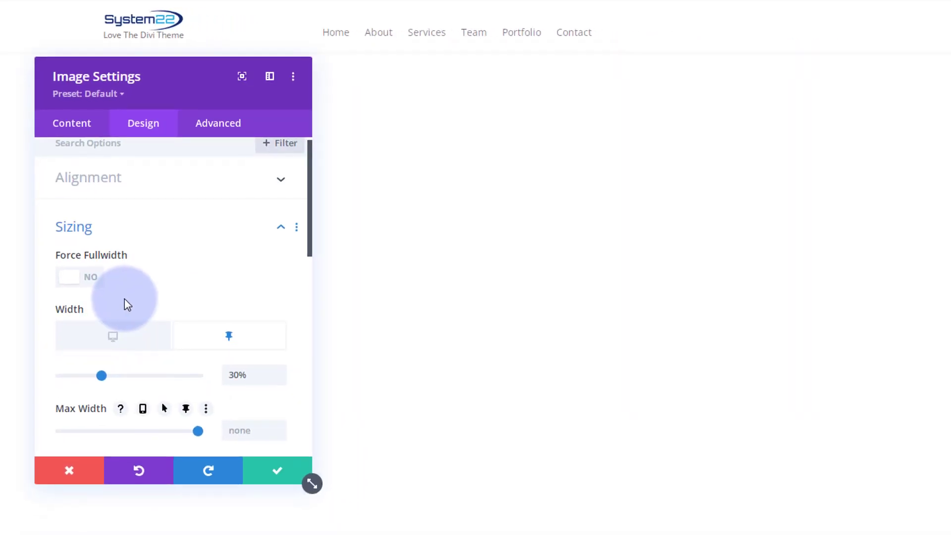
pyautogui.click(273, 471)
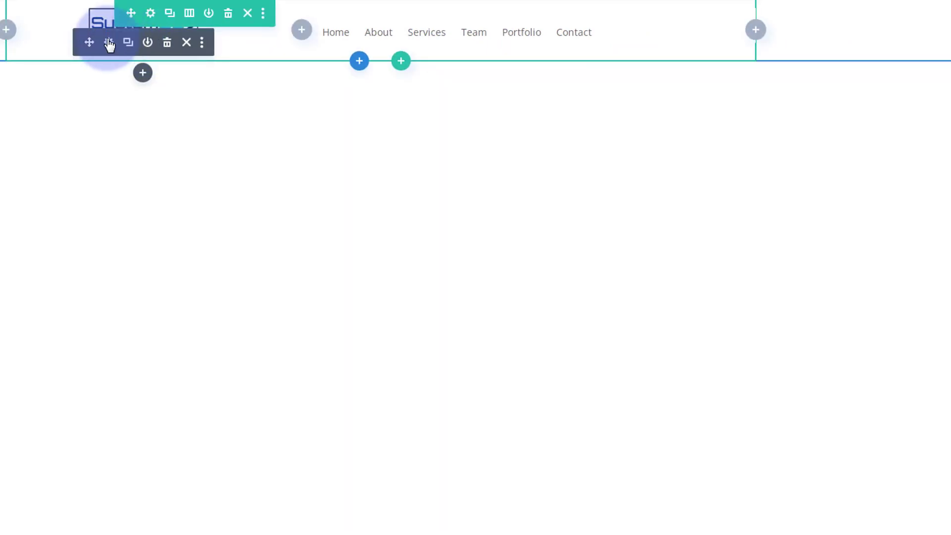
# - Enable sticky styles for the text size in the header tagline module's text design settings
pyautogui.click(109, 42)
pyautogui.click(153, 129)
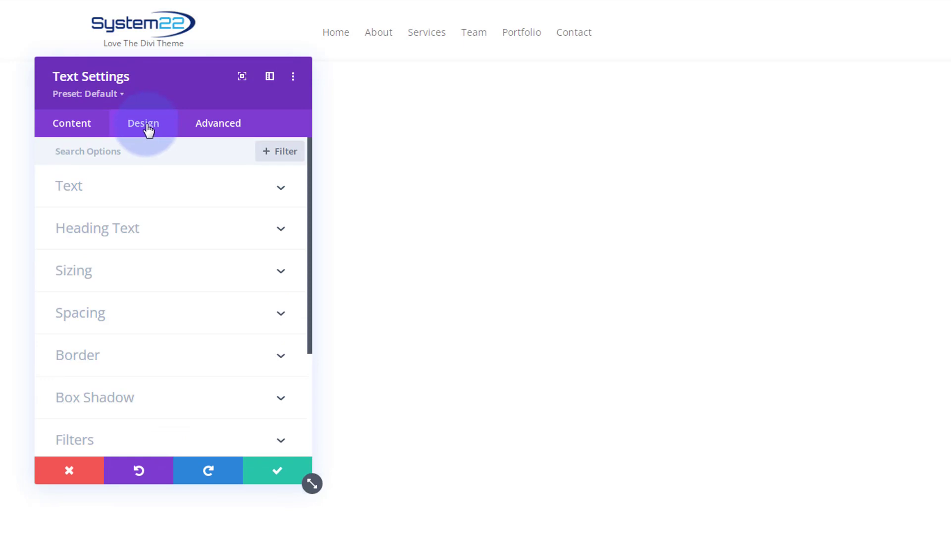
pyautogui.click(188, 197)
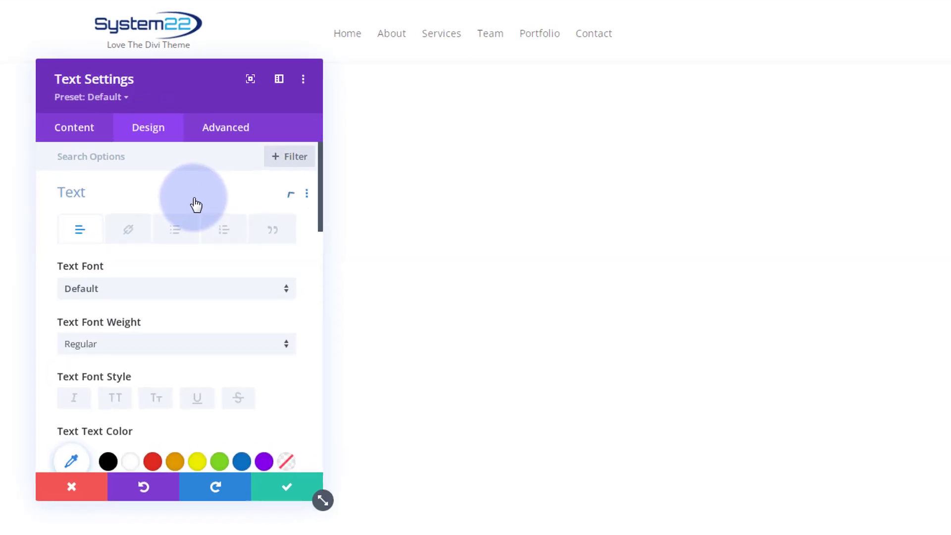
pyautogui.scroll(-5, 198, 210)
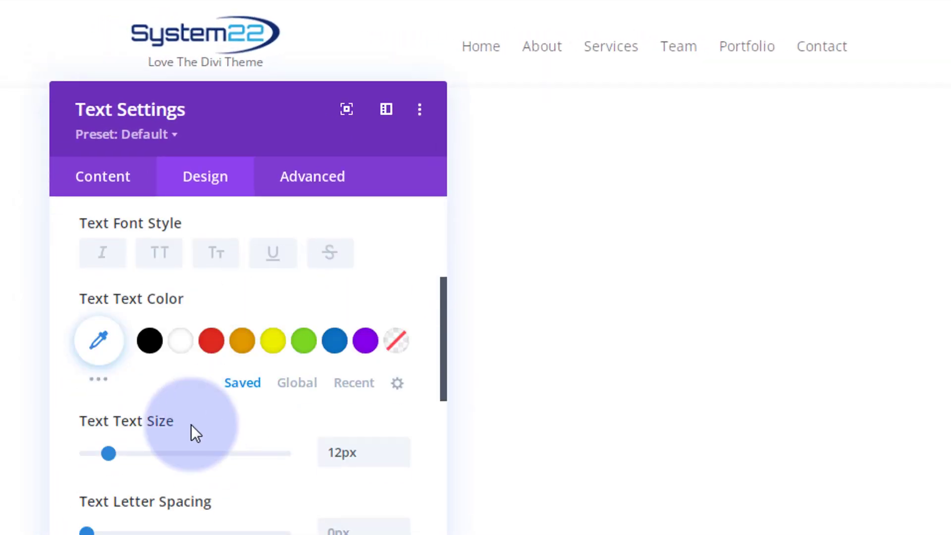
pyautogui.moveTo(160, 424)
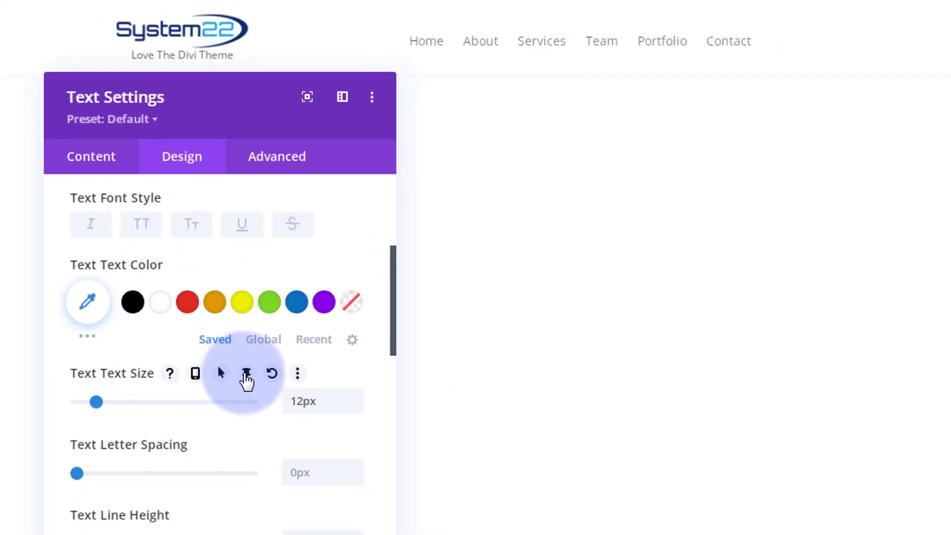
pyautogui.click(247, 376)
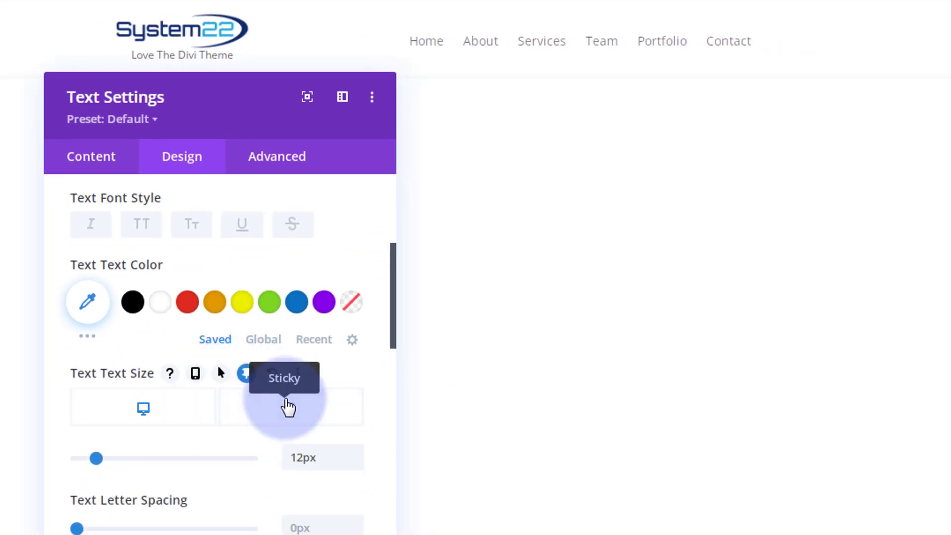
# - Set the tagline's text size in the sticky state to 10px, compare it with the desktop state and accept the text settings
pyautogui.click(289, 408)
pyautogui.click(355, 462)
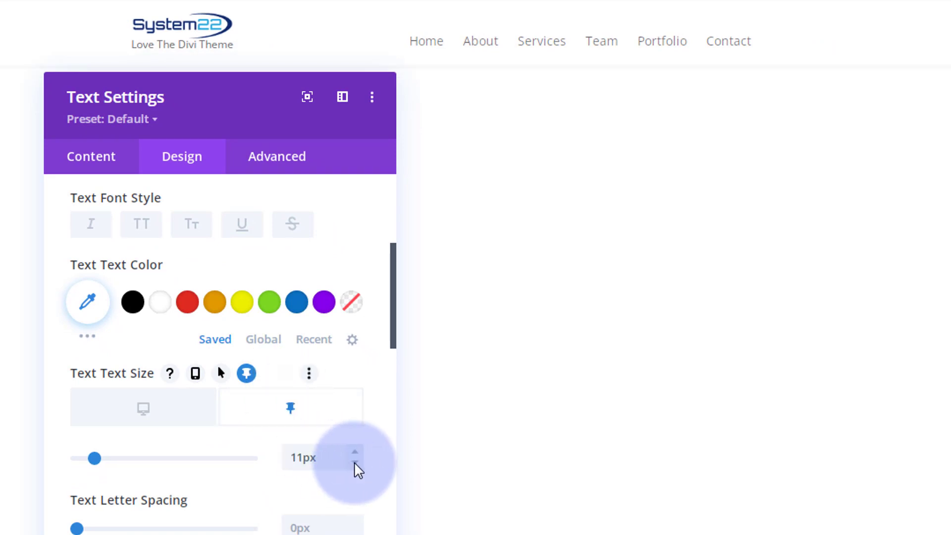
pyautogui.click(355, 463)
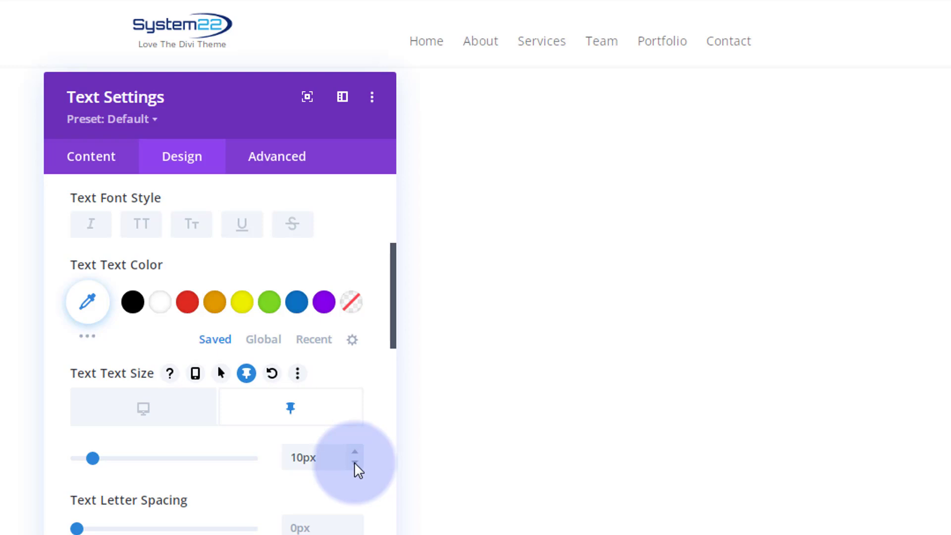
pyautogui.click(159, 418)
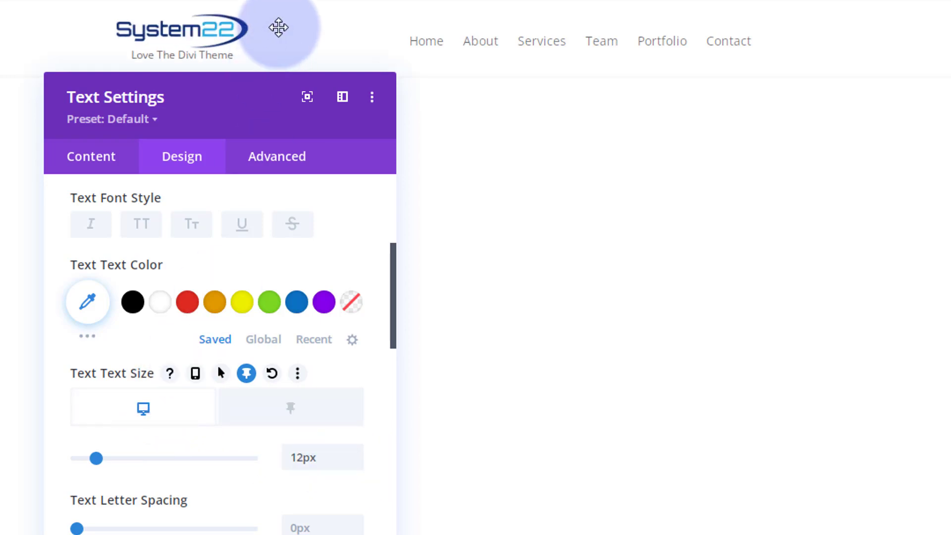
pyautogui.moveTo(235, 104); pyautogui.dragTo(653, 189)
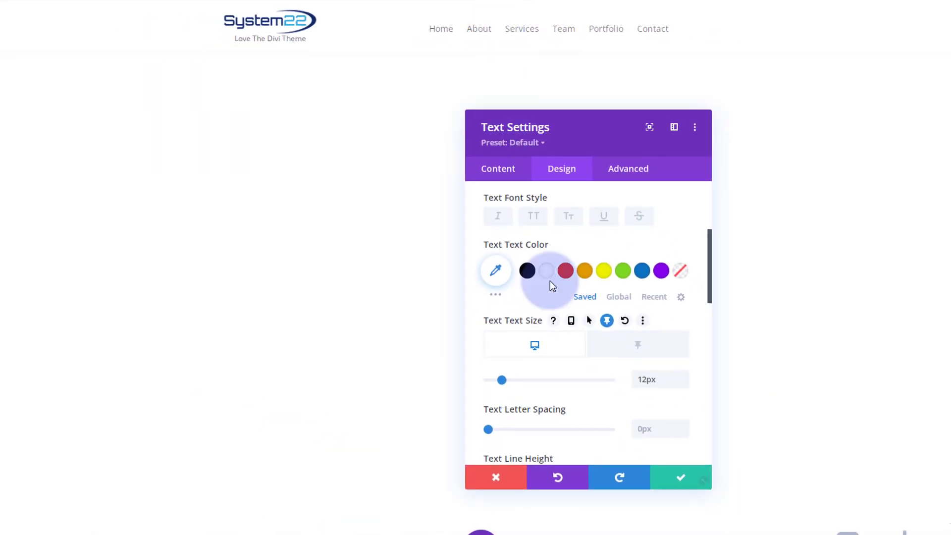
pyautogui.click(680, 476)
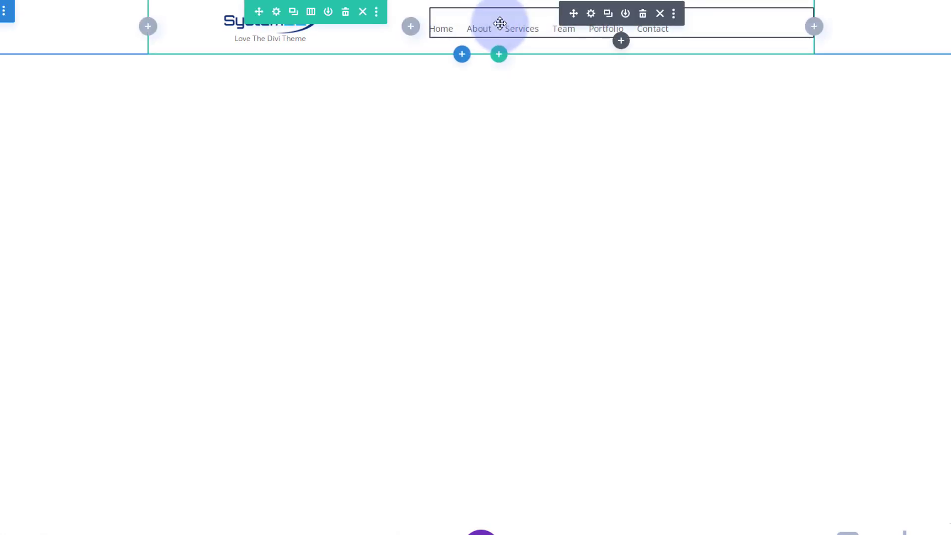
# - Enable sticky styles for the menu text size in the header menu module's design settings
pyautogui.click(590, 14)
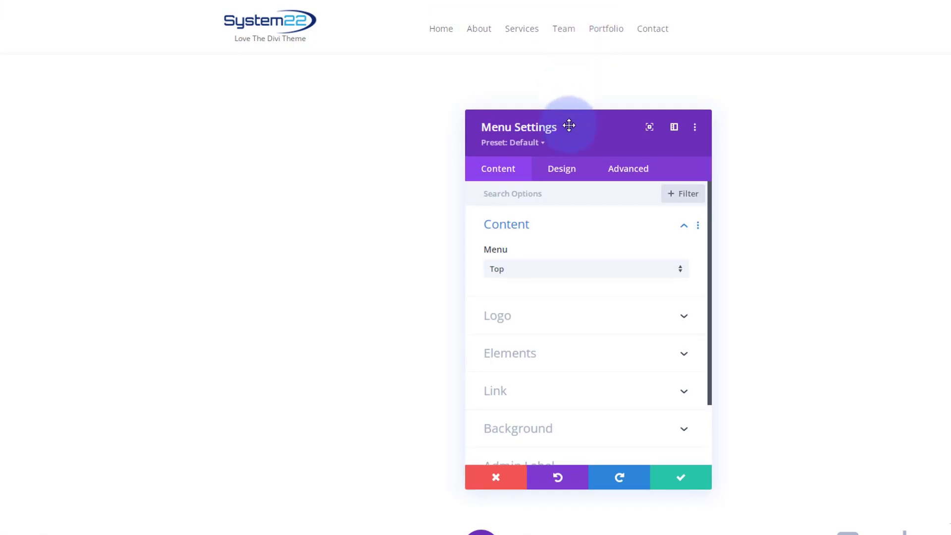
pyautogui.moveTo(568, 126); pyautogui.dragTo(519, 85)
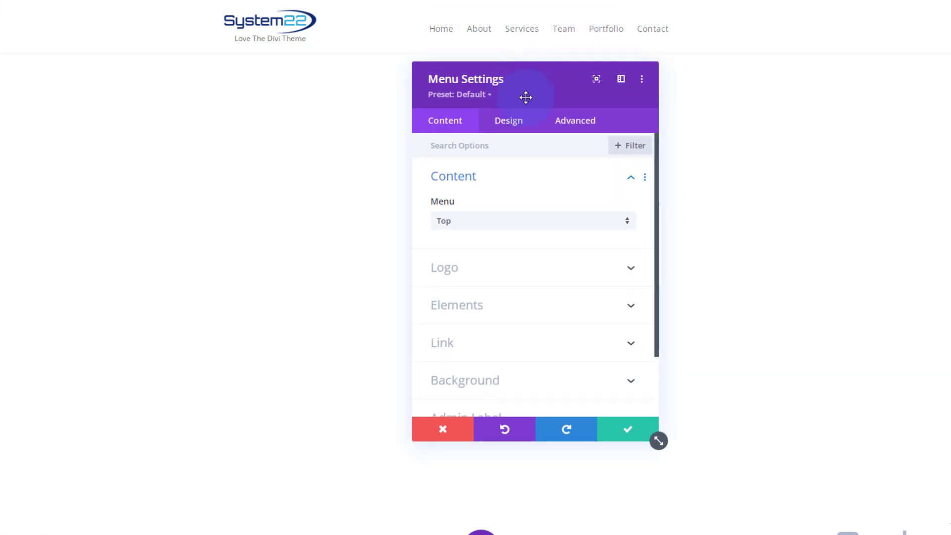
pyautogui.click(513, 124)
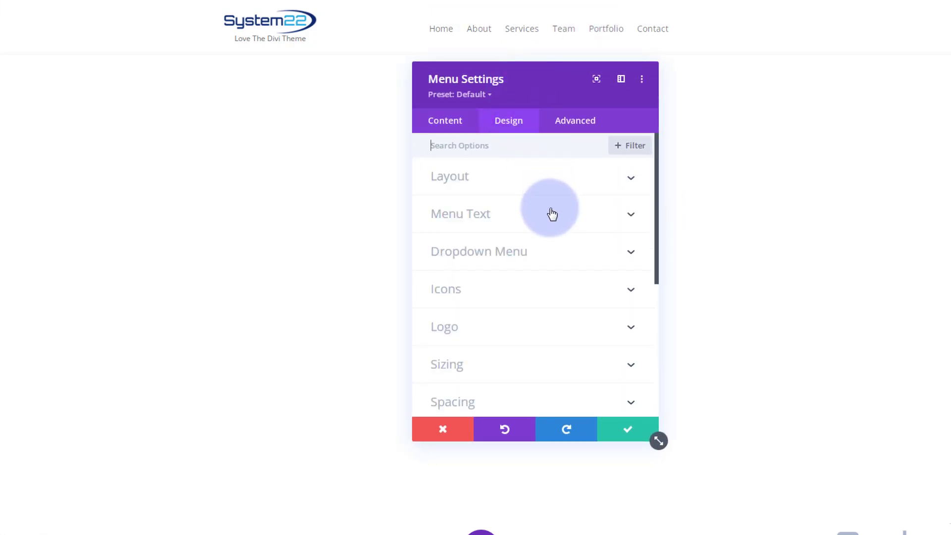
pyautogui.click(552, 214)
pyautogui.scroll(-3, 530, 339)
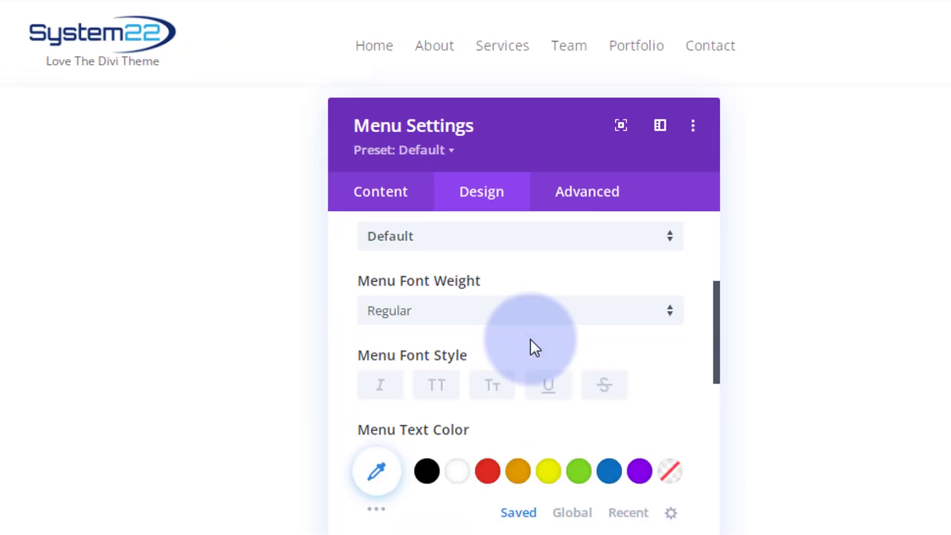
pyautogui.scroll(-2, 529, 339)
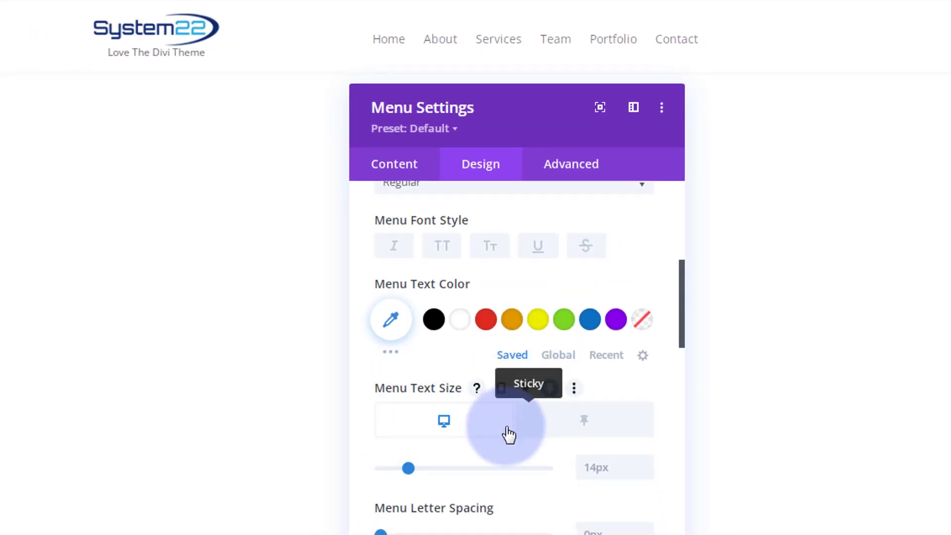
# - Set the menu text size in the sticky state to 13px
pyautogui.click(583, 421)
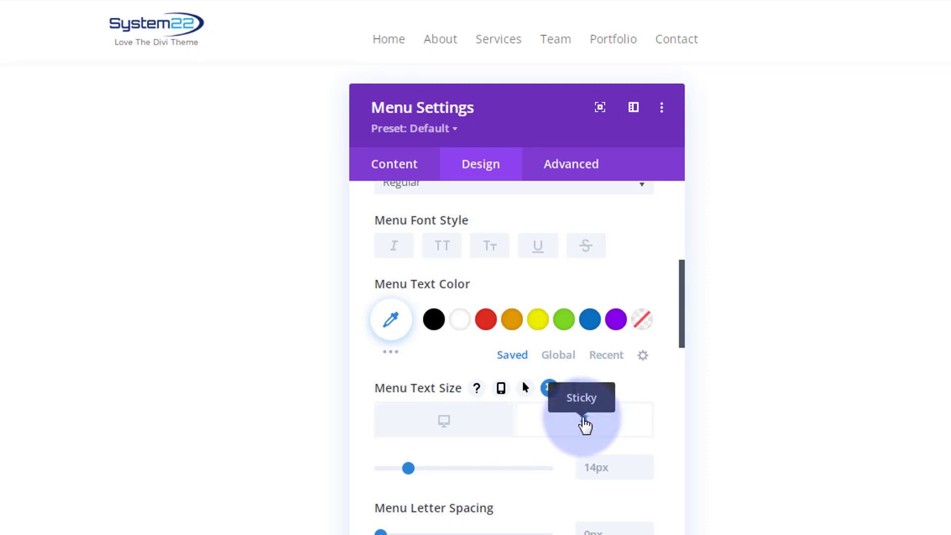
pyautogui.click(644, 472)
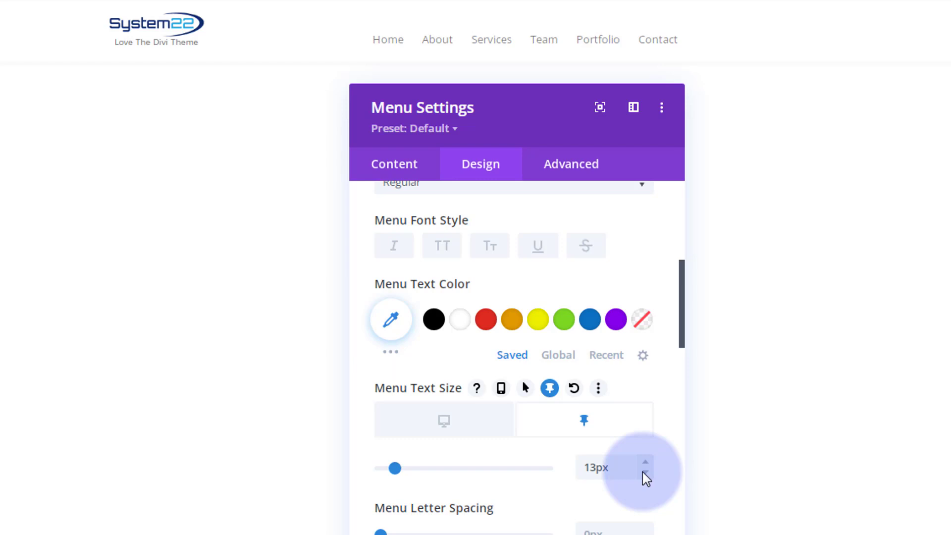
pyautogui.click(644, 472)
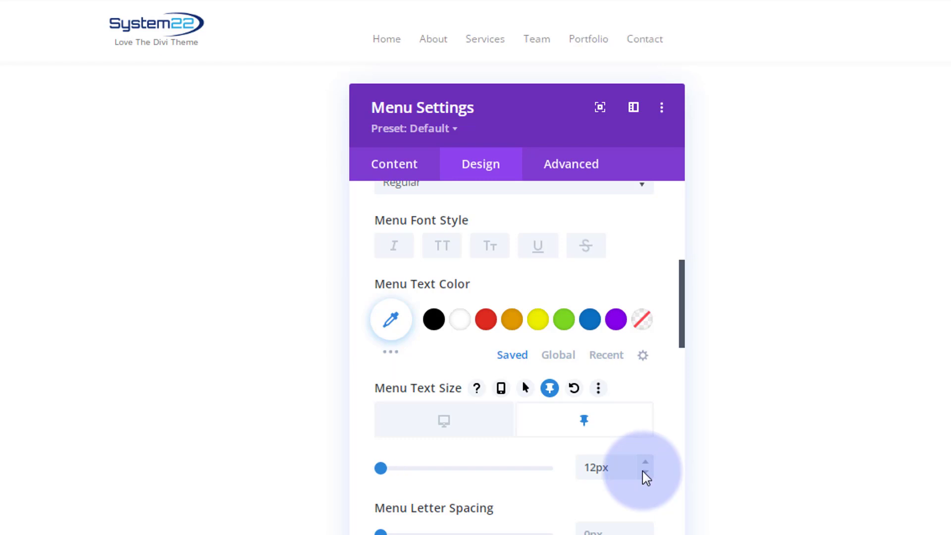
pyautogui.click(644, 462)
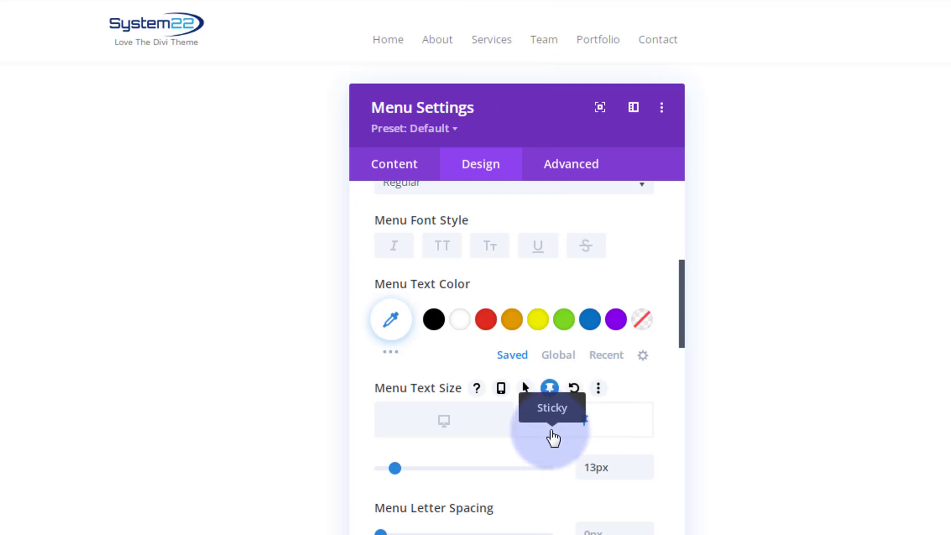
# - Enable sticky styles for the menu's padding in its spacing settings and compare the desktop and sticky states
pyautogui.scroll(8, 549, 436)
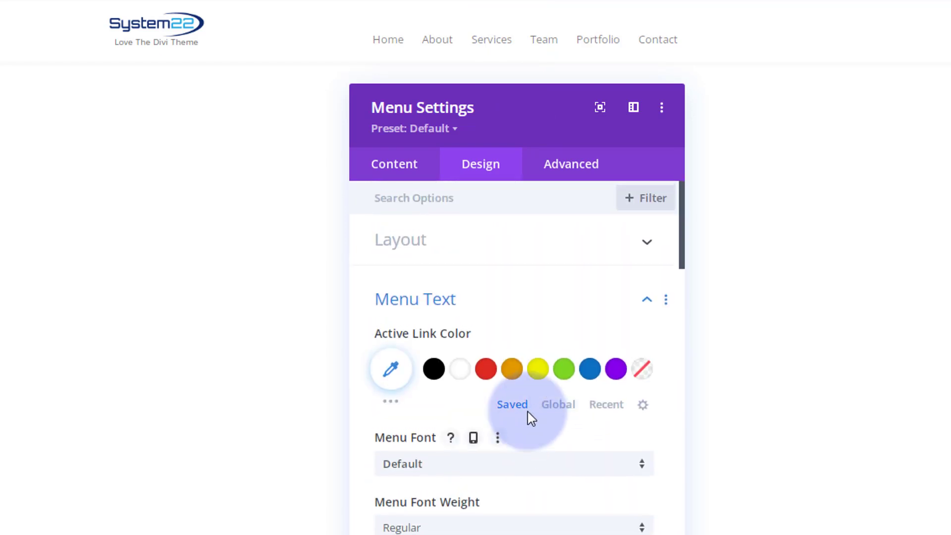
pyautogui.click(520, 302)
pyautogui.scroll(-2, 520, 322)
pyautogui.scroll(-3, 522, 325)
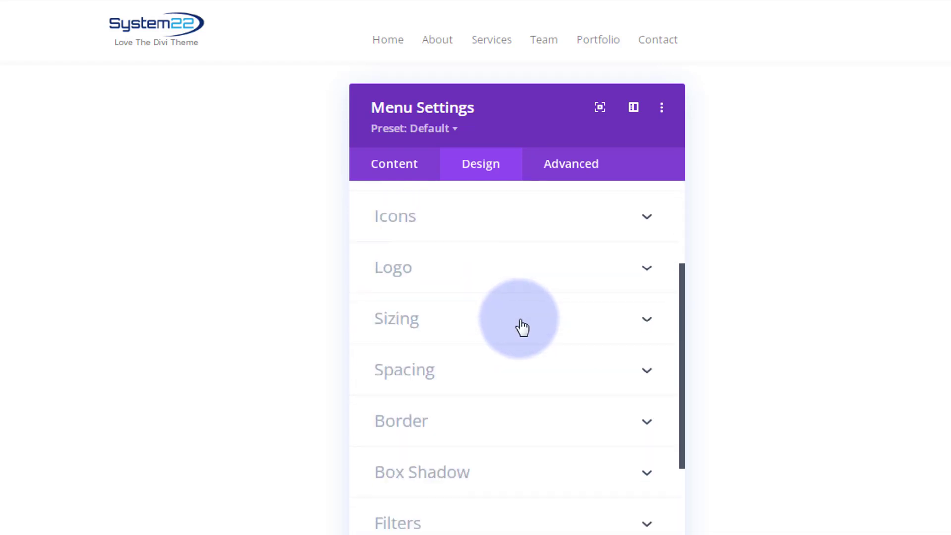
pyautogui.click(523, 303)
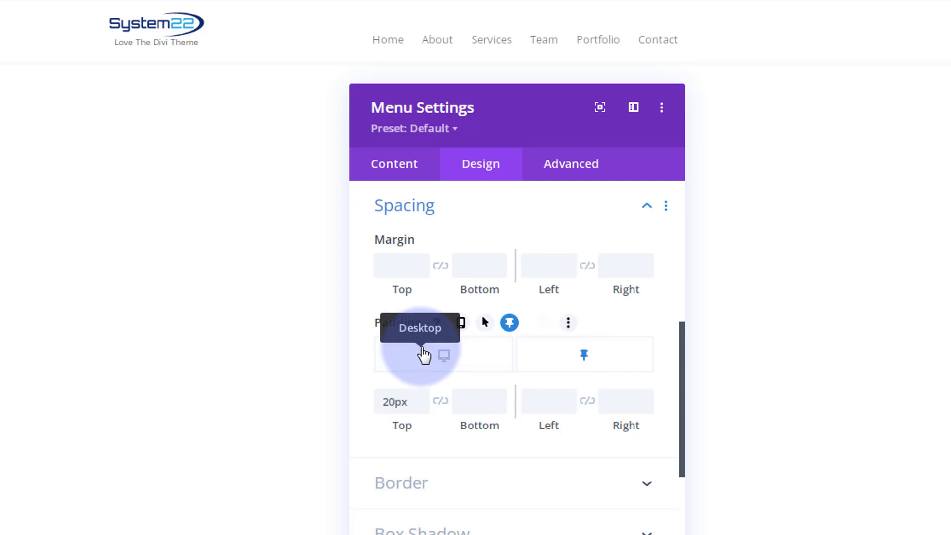
pyautogui.click(424, 355)
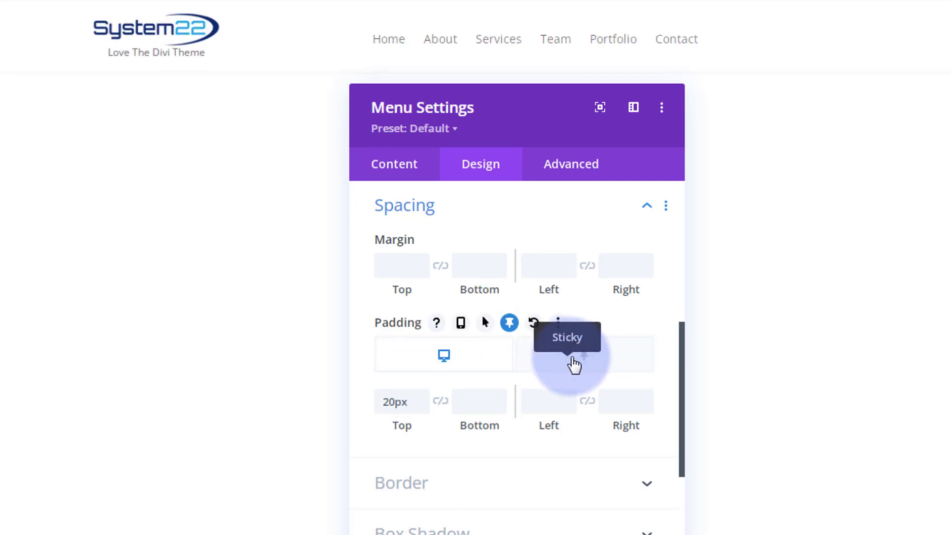
pyautogui.click(576, 362)
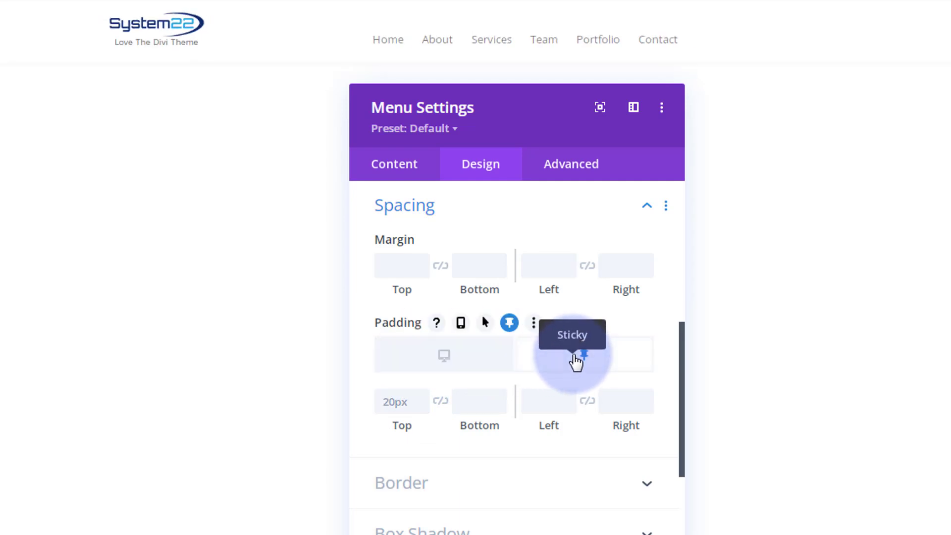
# - Set the menu's top padding in the sticky state to 10px, compare it with the desktop state and accept the menu settings
pyautogui.click(394, 399)
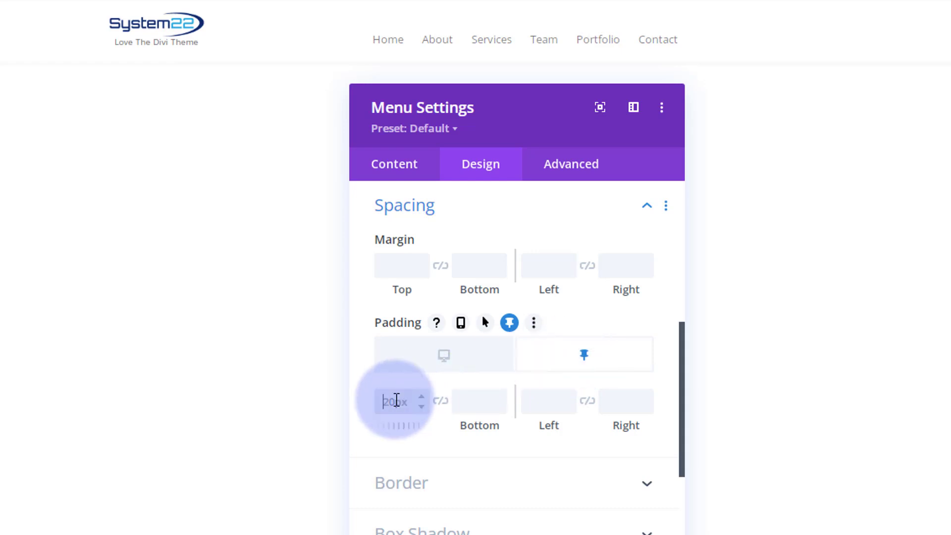
pyautogui.write('10px')
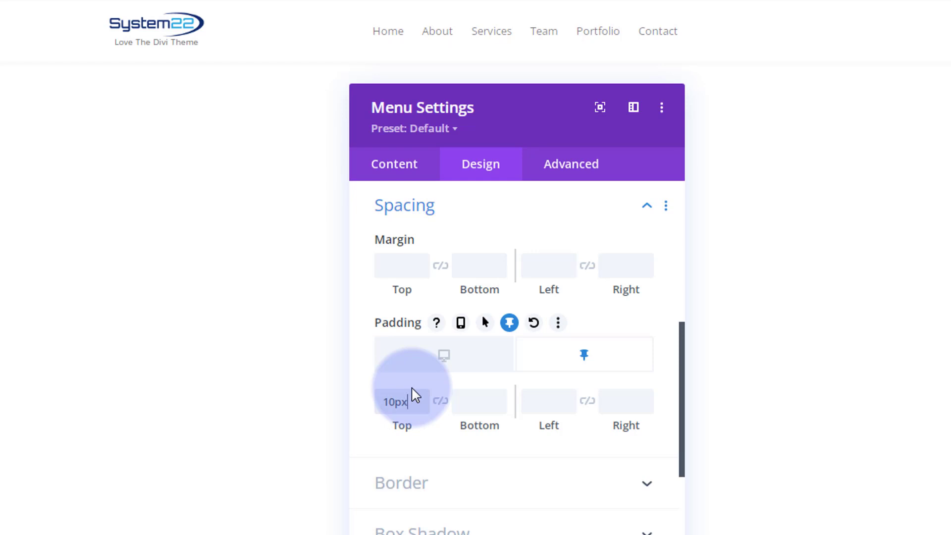
pyautogui.click(455, 364)
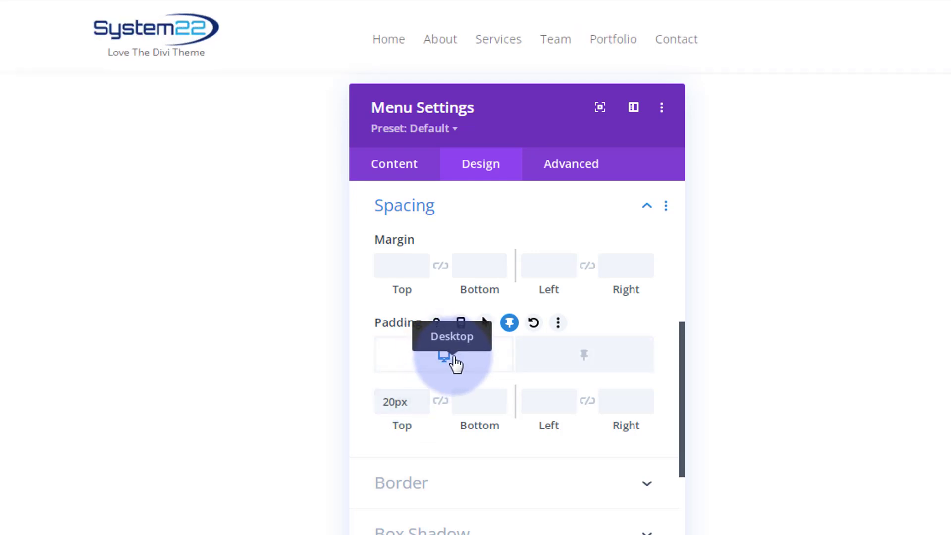
pyautogui.click(553, 367)
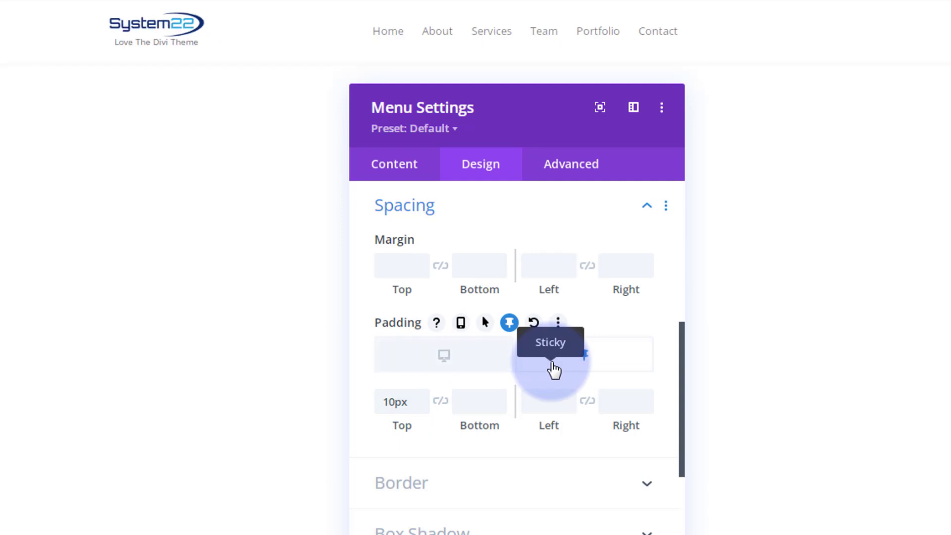
pyautogui.click(432, 359)
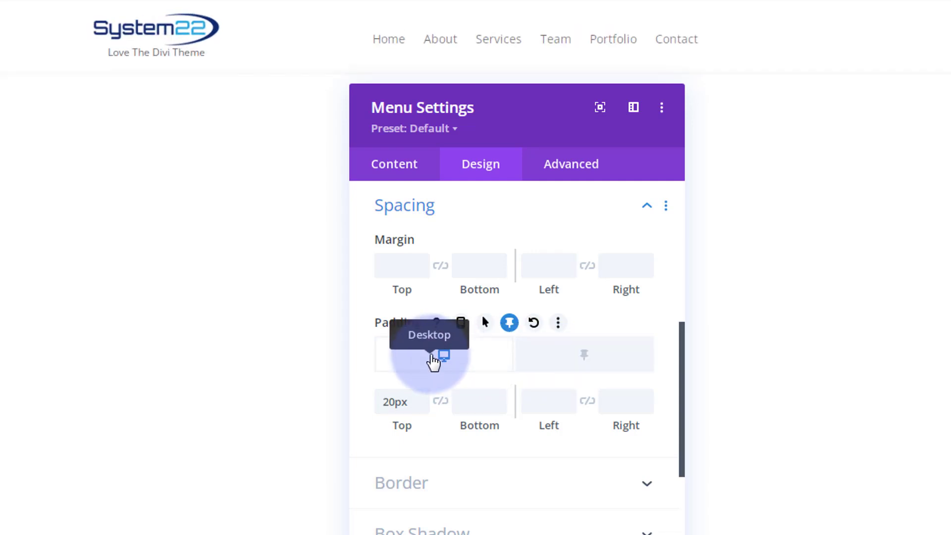
pyautogui.click(566, 373)
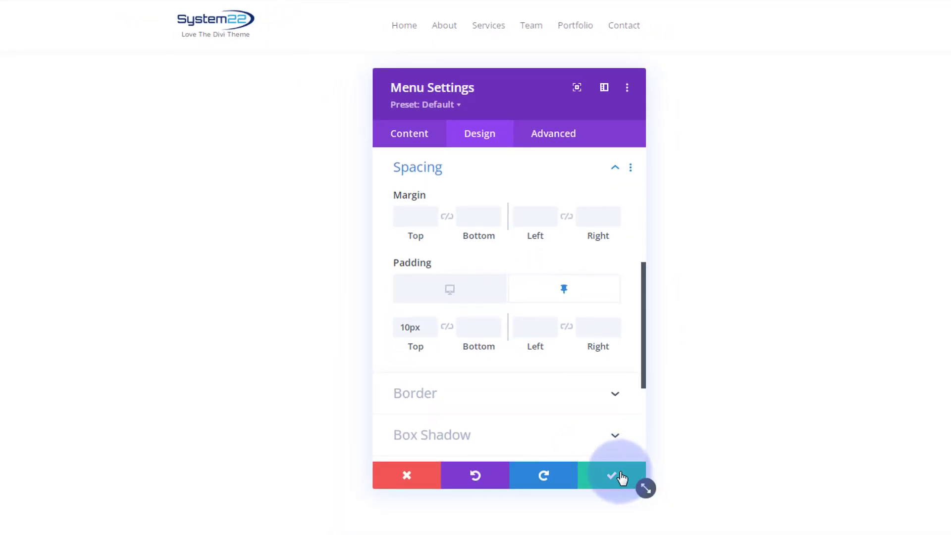
pyautogui.click(621, 478)
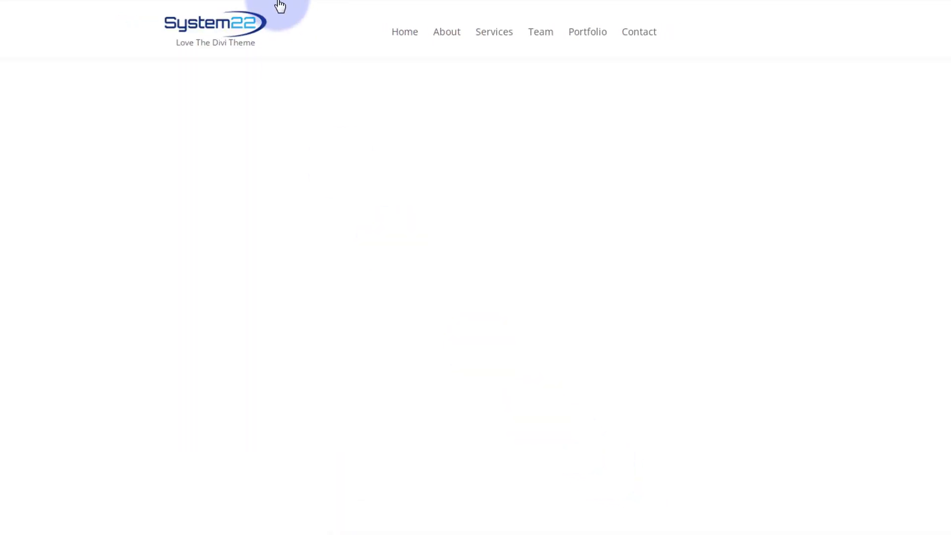
# - Enable sticky styles for the header row's padding in the row's spacing design settings
pyautogui.moveTo(330, 31)
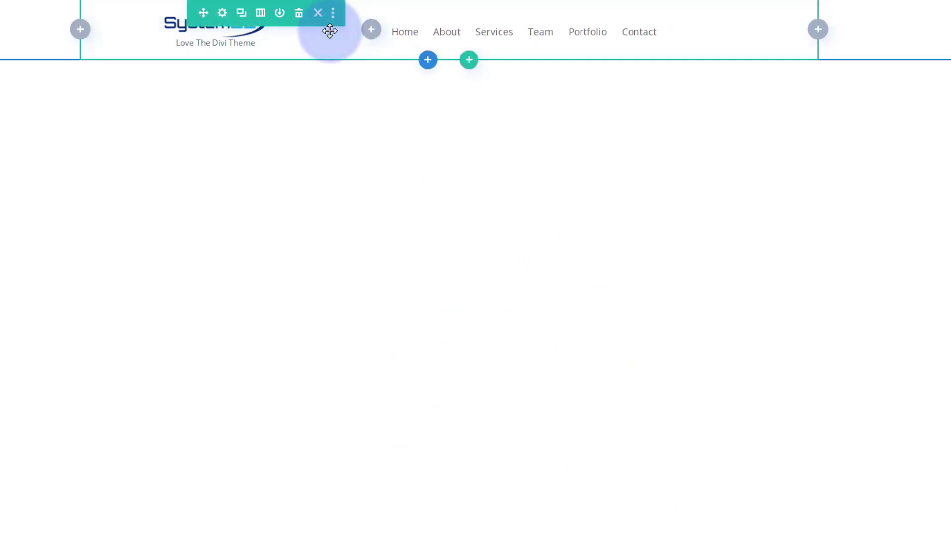
pyautogui.click(223, 13)
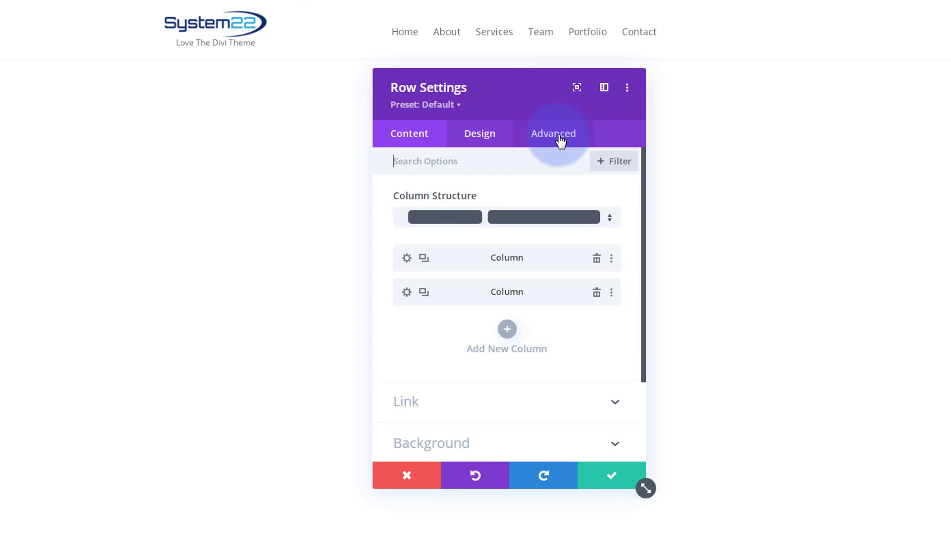
pyautogui.click(478, 133)
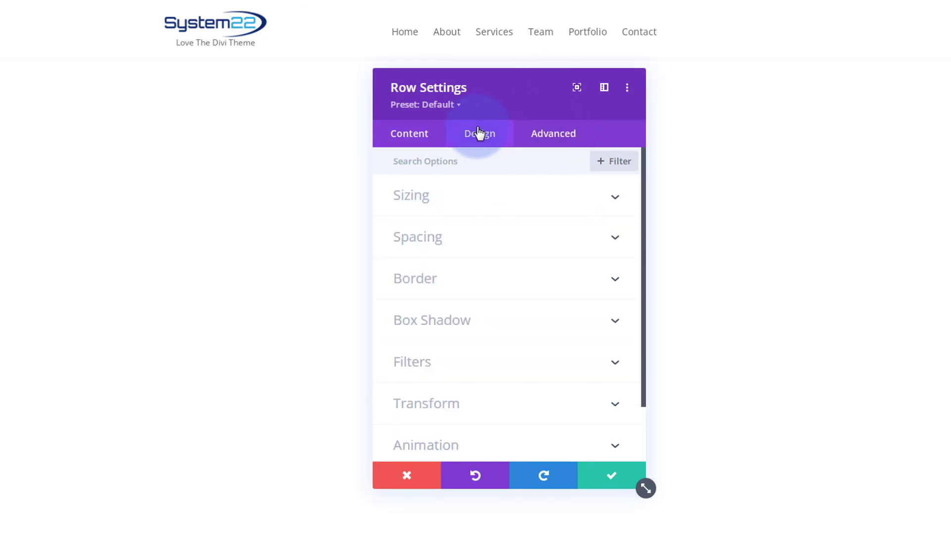
pyautogui.click(488, 236)
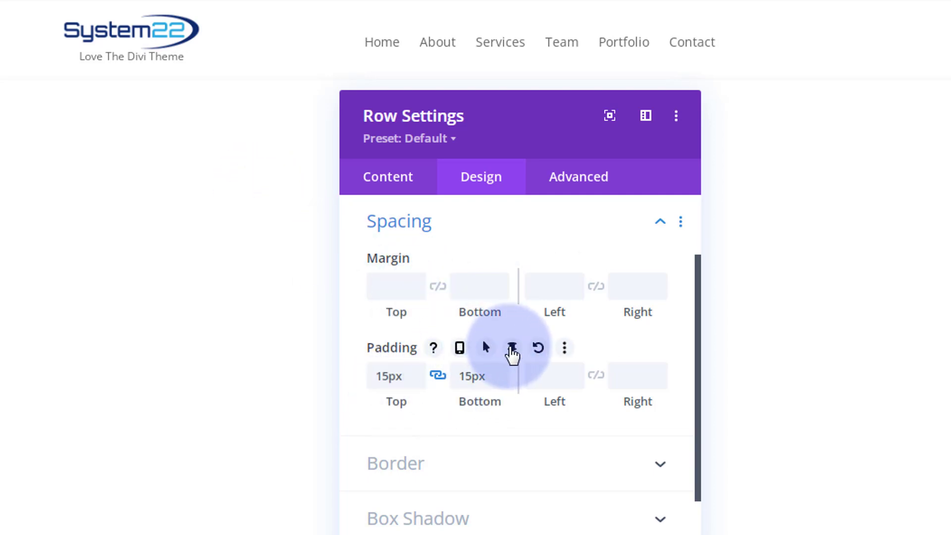
pyautogui.click(511, 348)
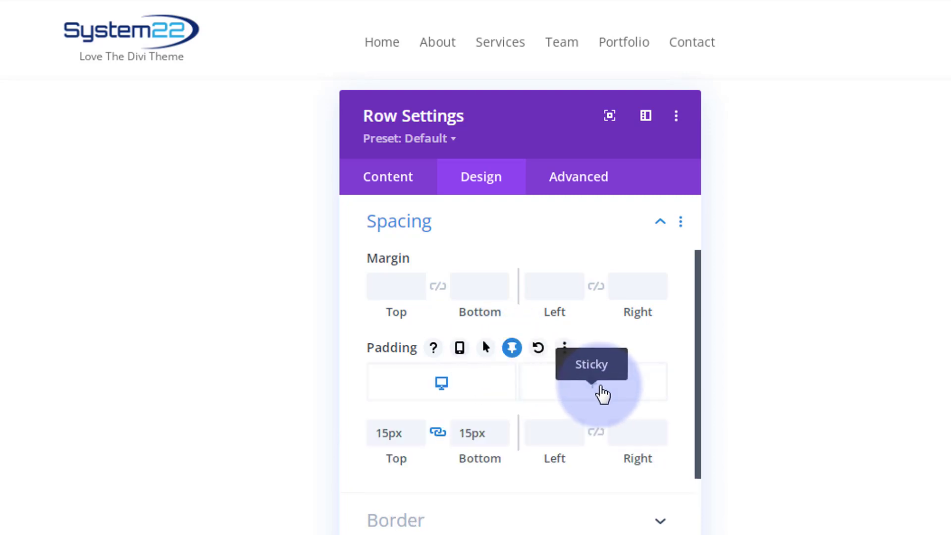
# - Set the row's top and bottom padding in the sticky state to 10px and compare it with the desktop state
pyautogui.click(599, 388)
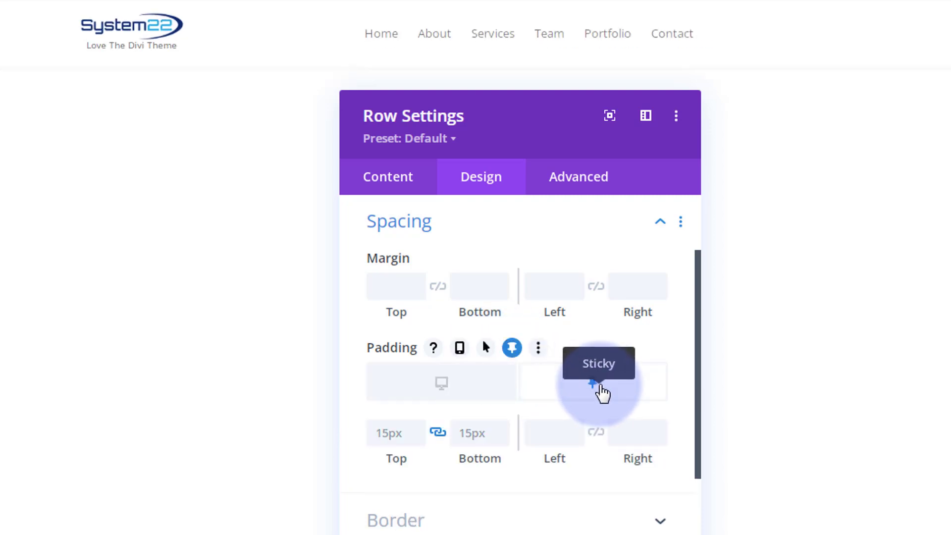
pyautogui.click(377, 433)
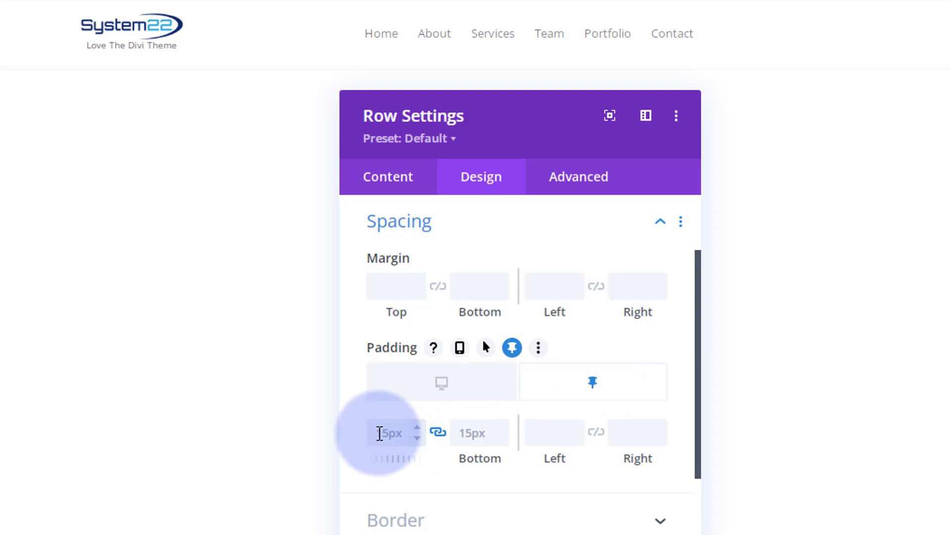
pyautogui.write('10')
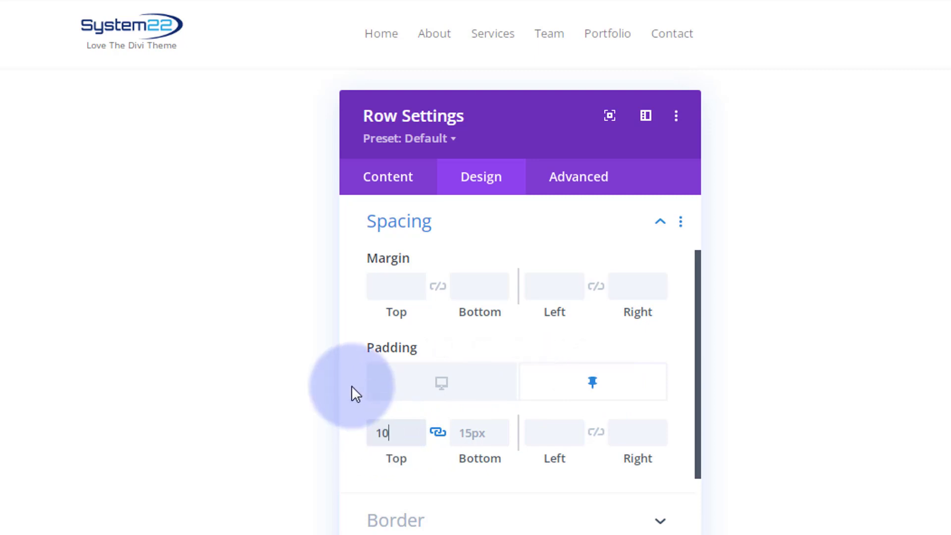
pyautogui.write('px')
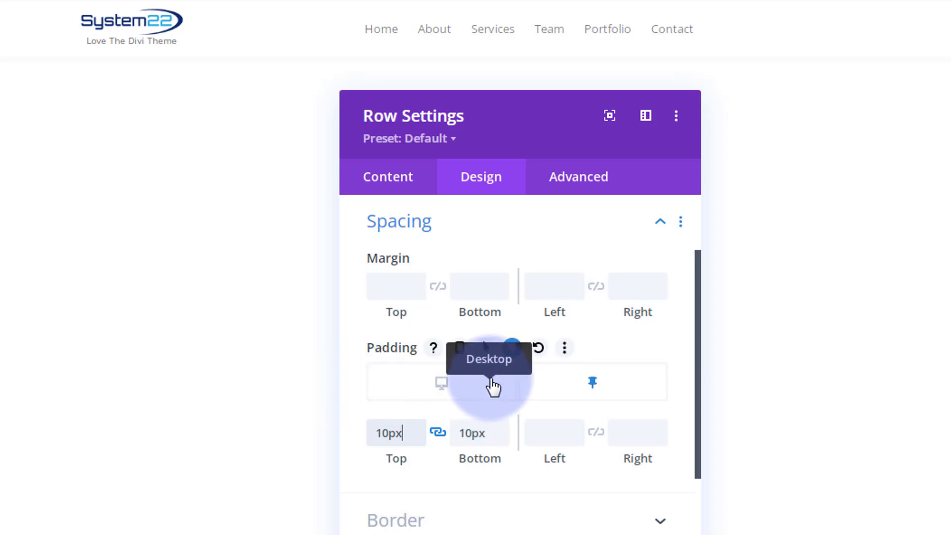
pyautogui.click(474, 391)
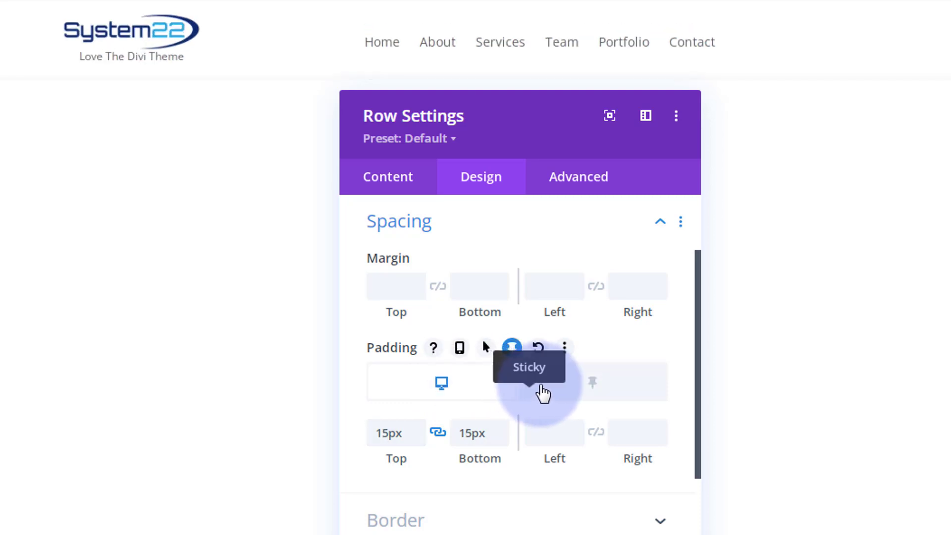
pyautogui.click(546, 393)
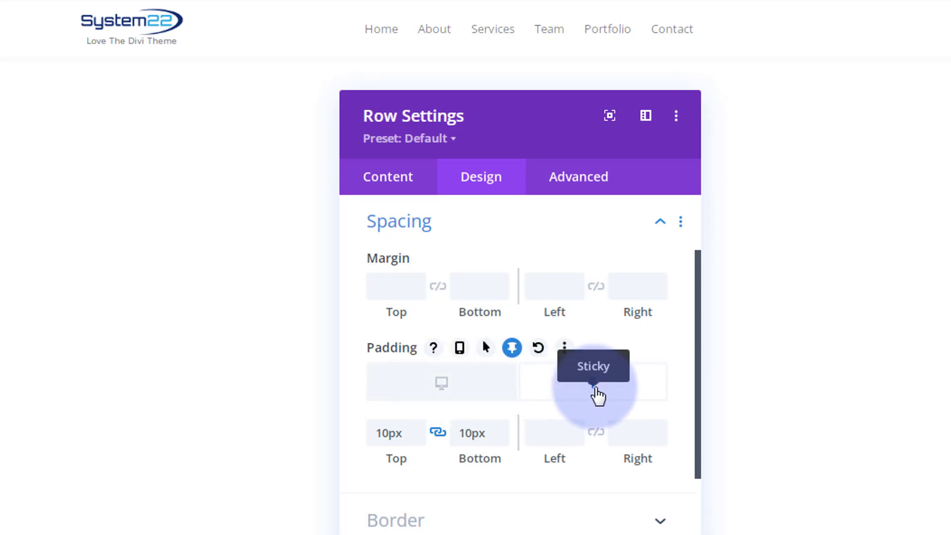
# - Look over the row's transition settings, accept the row settings and save the header layout
pyautogui.click(578, 181)
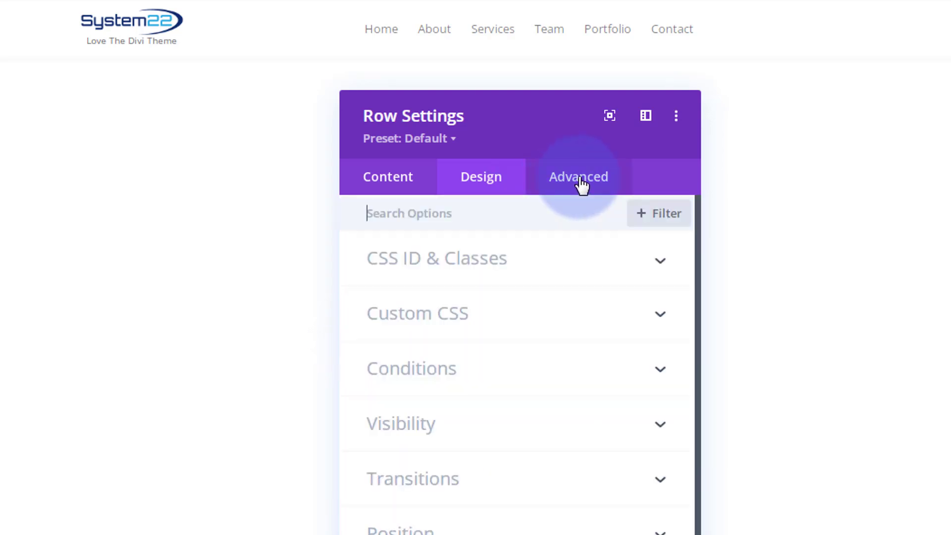
pyautogui.scroll(-2, 570, 366)
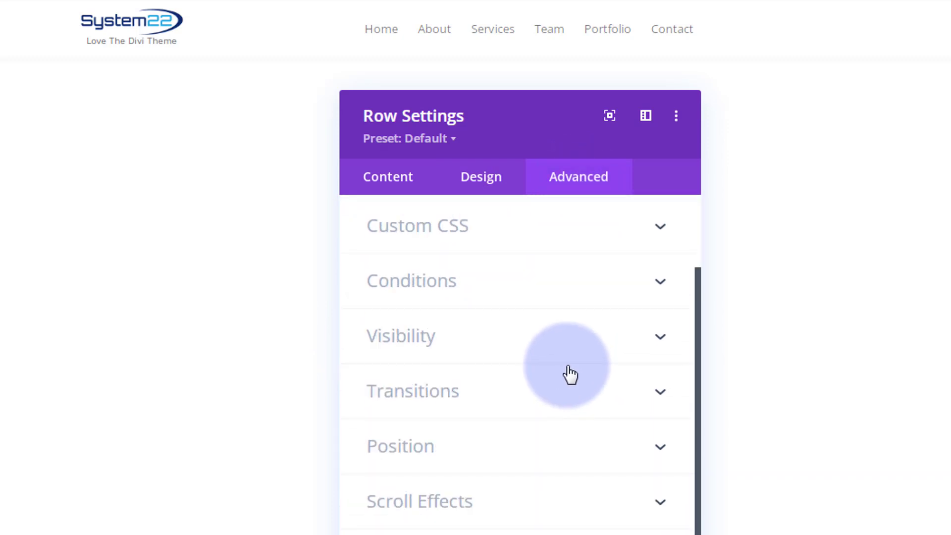
pyautogui.click(564, 397)
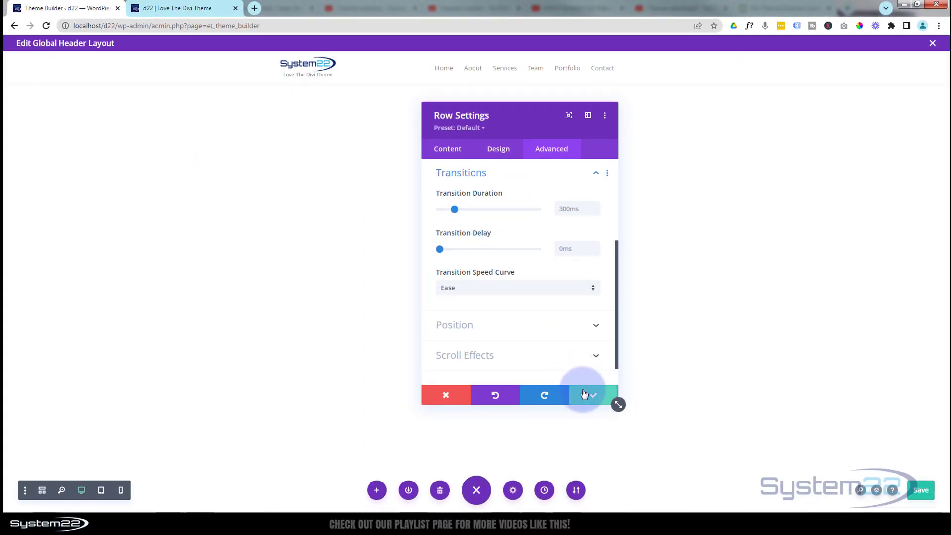
pyautogui.click(587, 395)
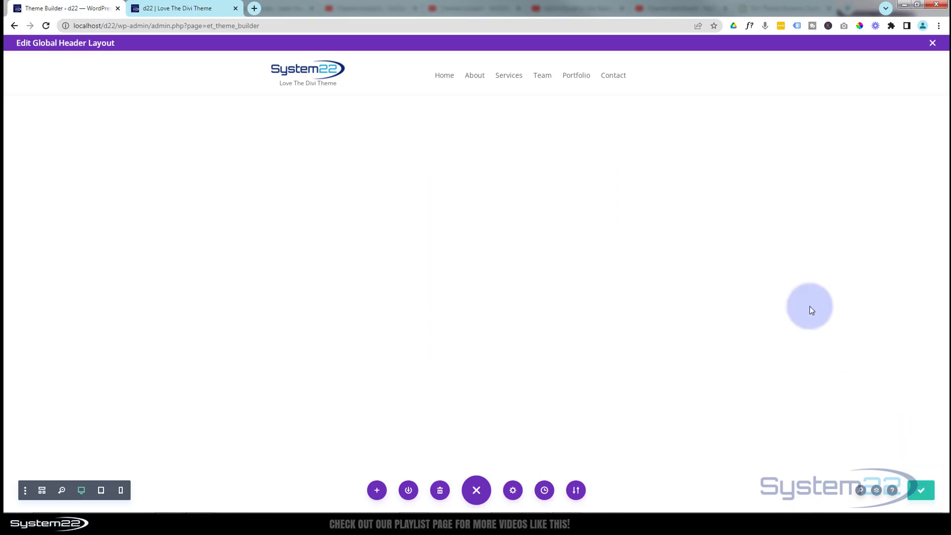
# - Switch to the live d22 home page and check how its previously loaded header behaves on scroll
pyautogui.click(204, 8)
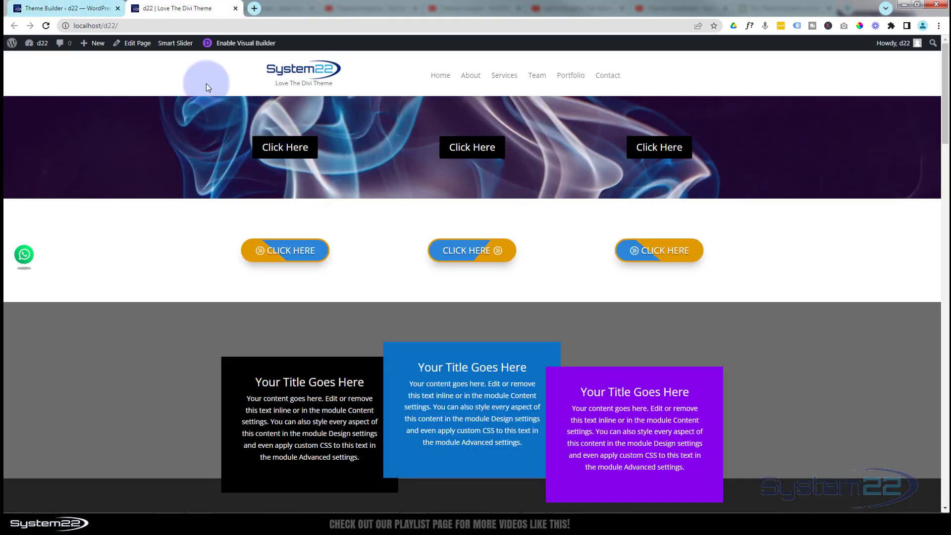
pyautogui.scroll(-3, 361, 174)
pyautogui.scroll(-2, 362, 174)
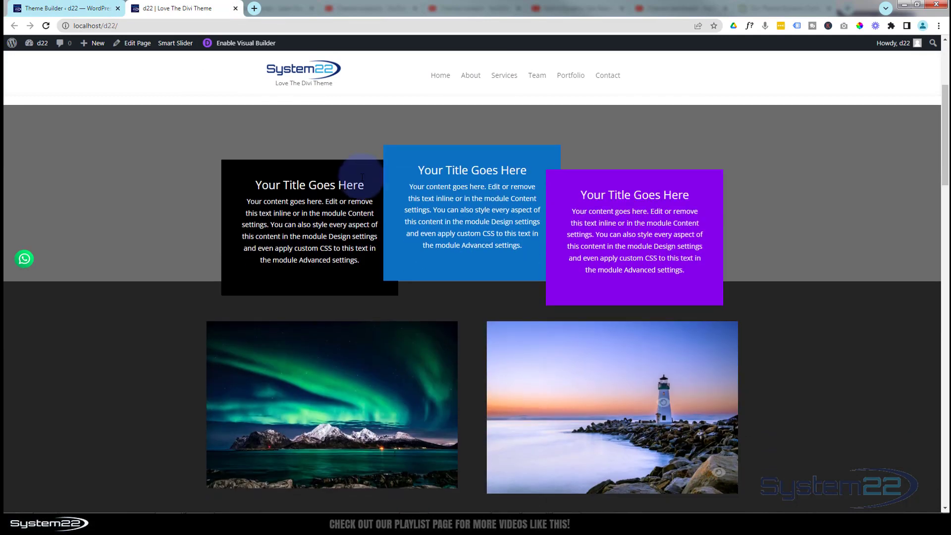
pyautogui.scroll(5, 361, 177)
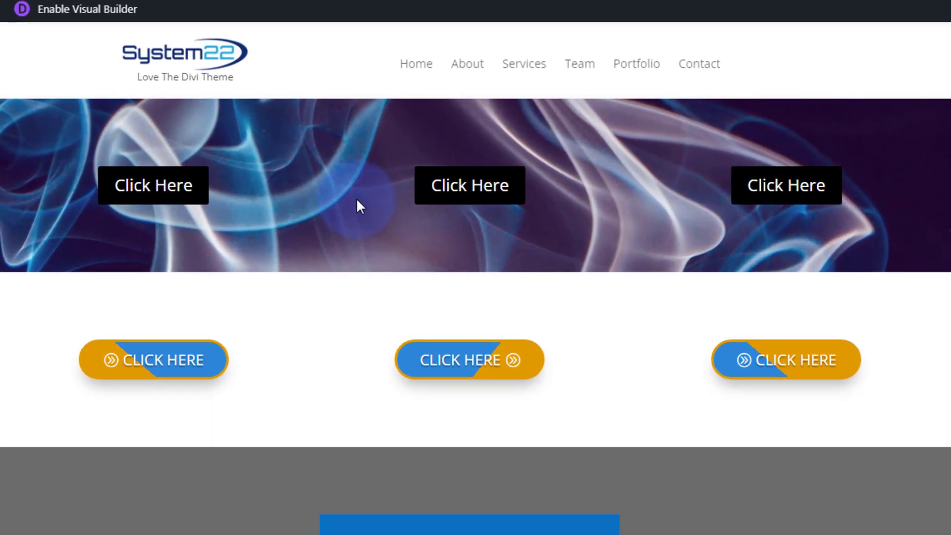
# - Examine how the logo, tagline, menu text and header height change on the refreshed live page between its top and scrolled states
pyautogui.scroll(-6, 357, 262)
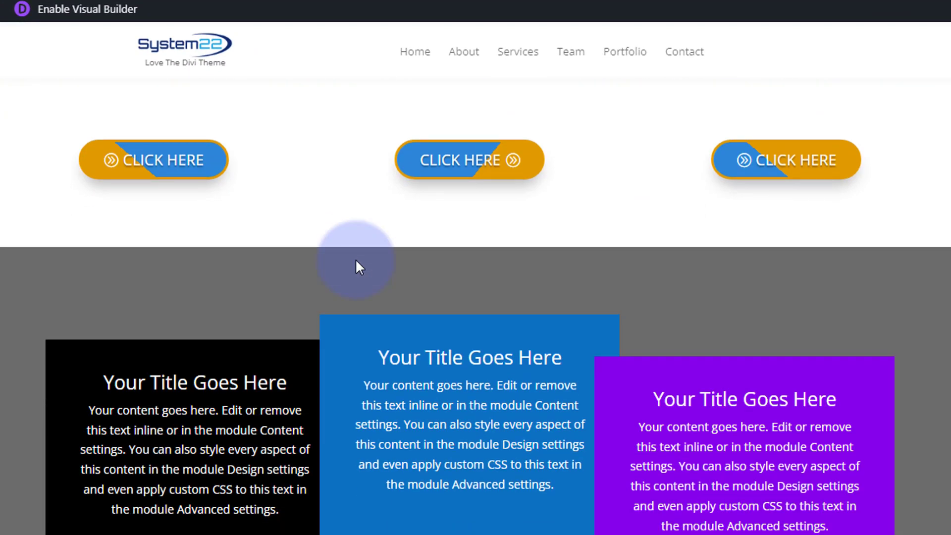
pyautogui.scroll(-7, 355, 259)
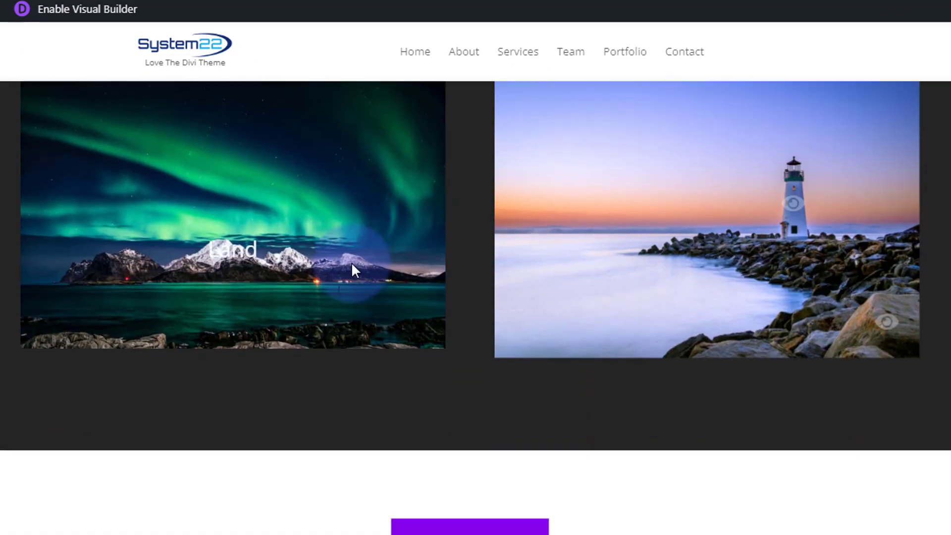
pyautogui.scroll(14, 347, 283)
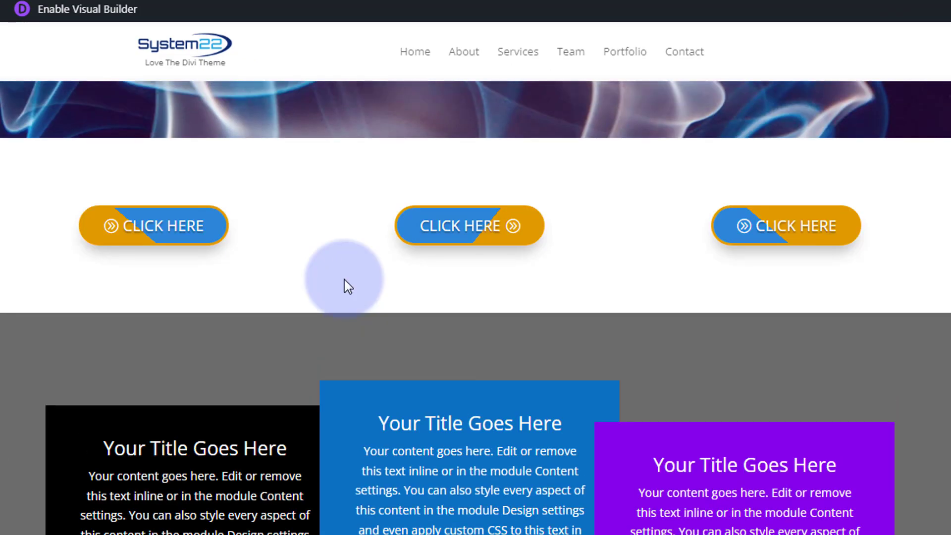
pyautogui.scroll(-10, 344, 278)
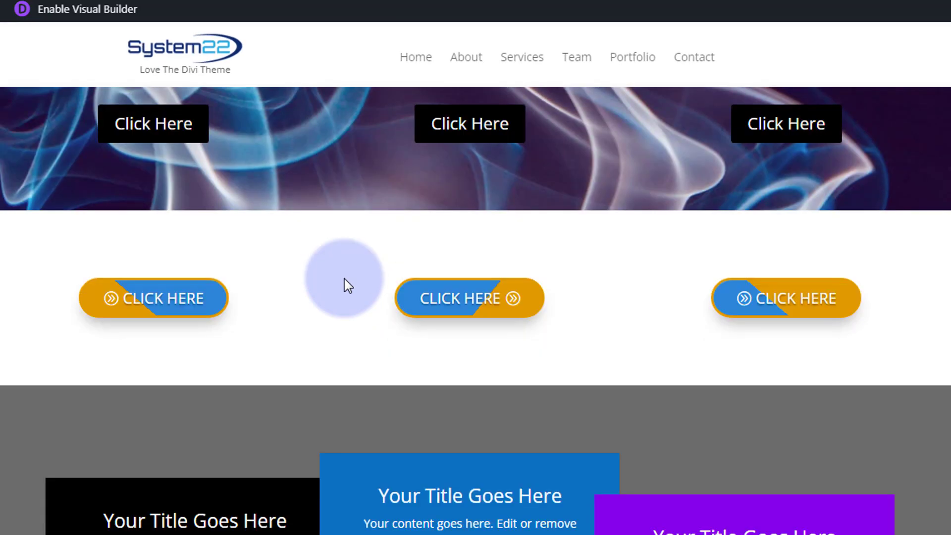
pyautogui.scroll(-5, 345, 278)
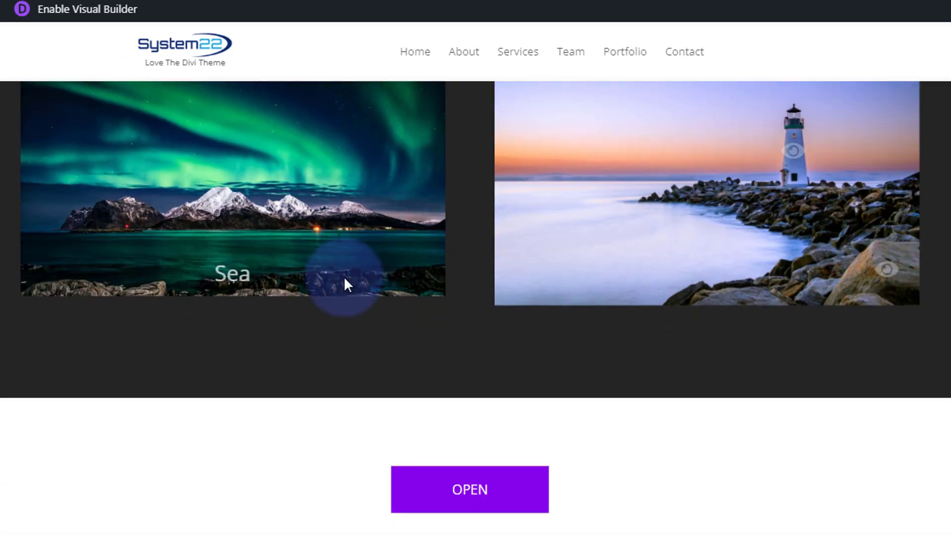
pyautogui.scroll(7, 345, 280)
pyautogui.scroll(8, 345, 285)
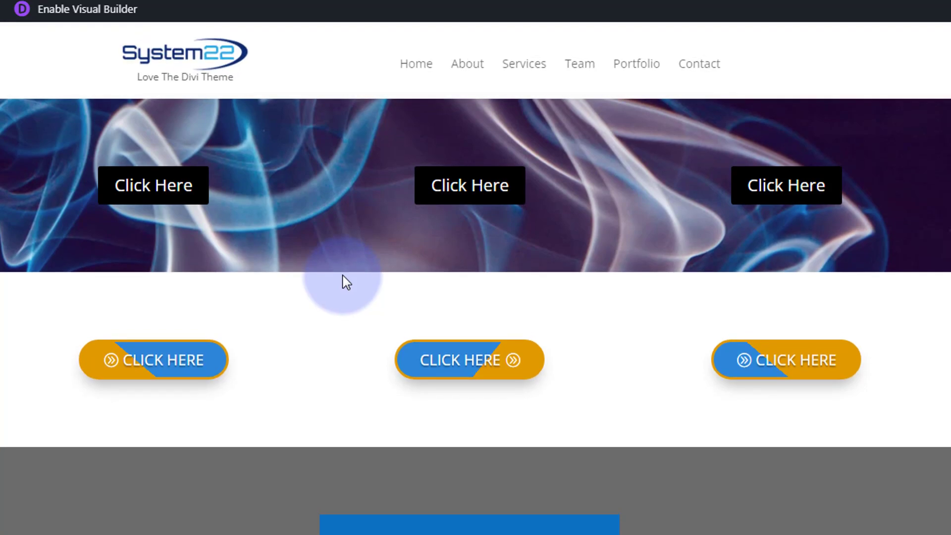
pyautogui.scroll(-12, 346, 282)
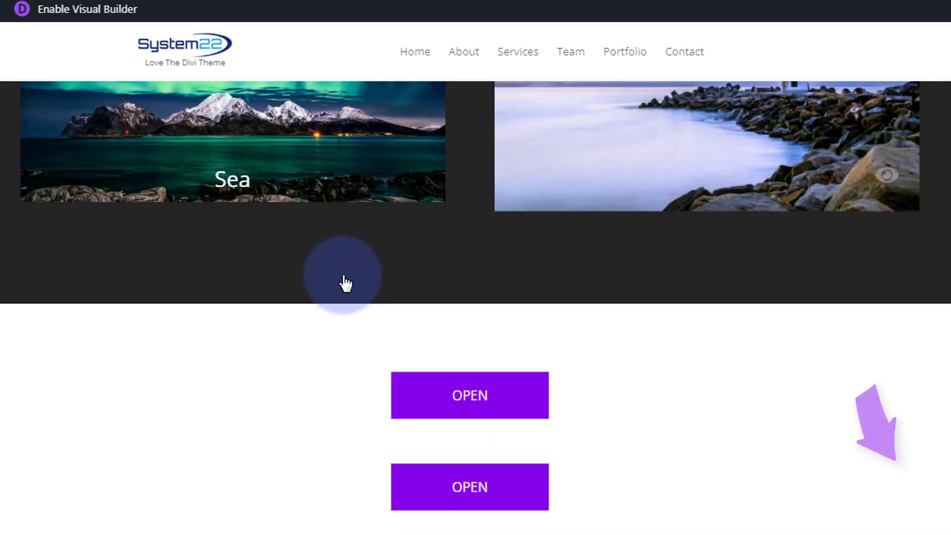
pyautogui.scroll(10, 345, 283)
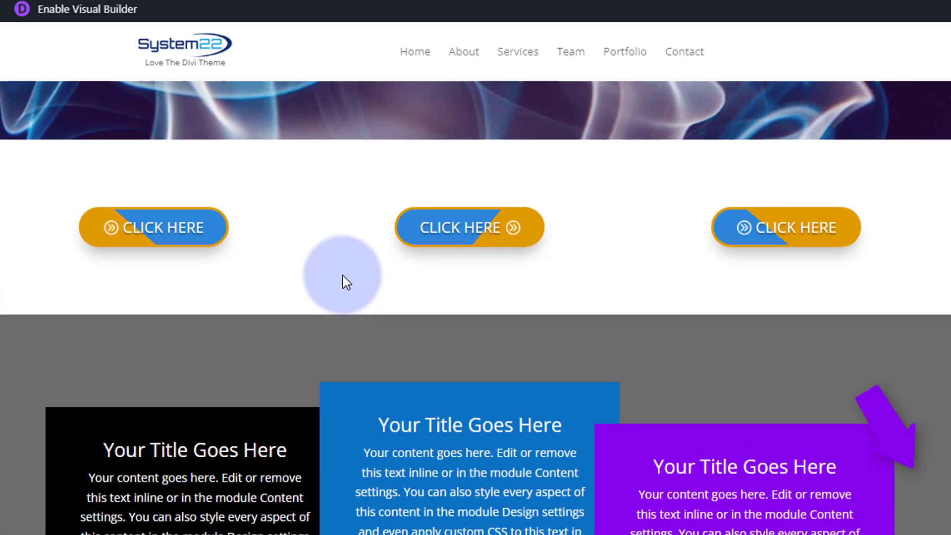
pyautogui.scroll(3, 346, 282)
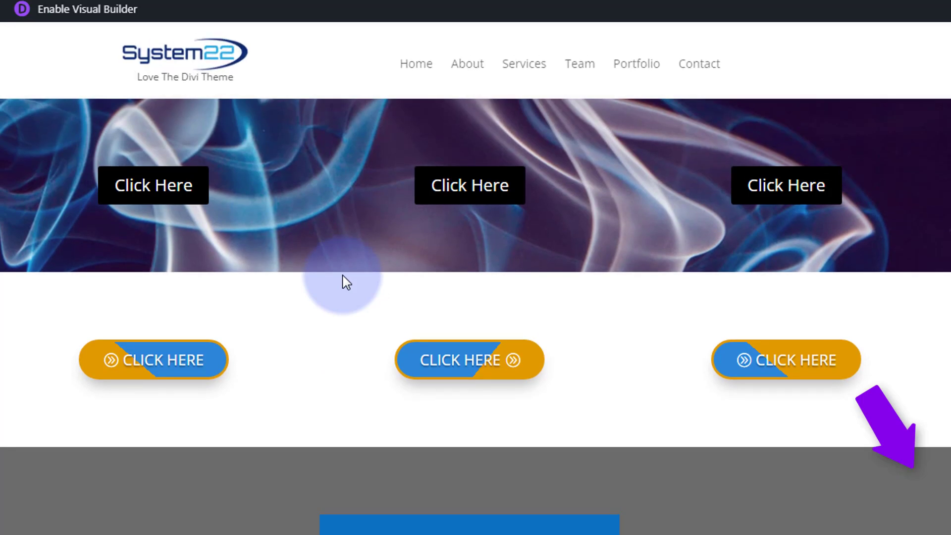
pyautogui.scroll(-6, 345, 282)
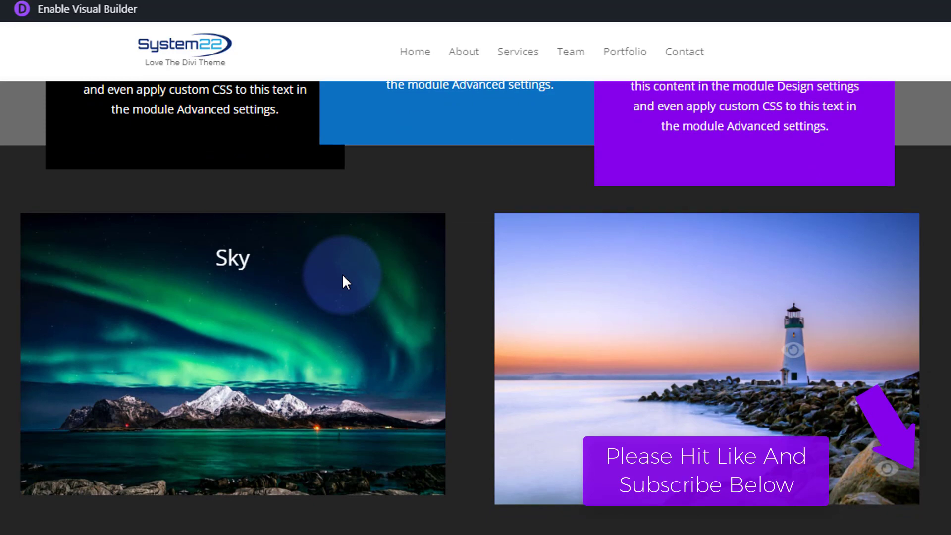
pyautogui.scroll(6, 345, 283)
pyautogui.scroll(5, 345, 282)
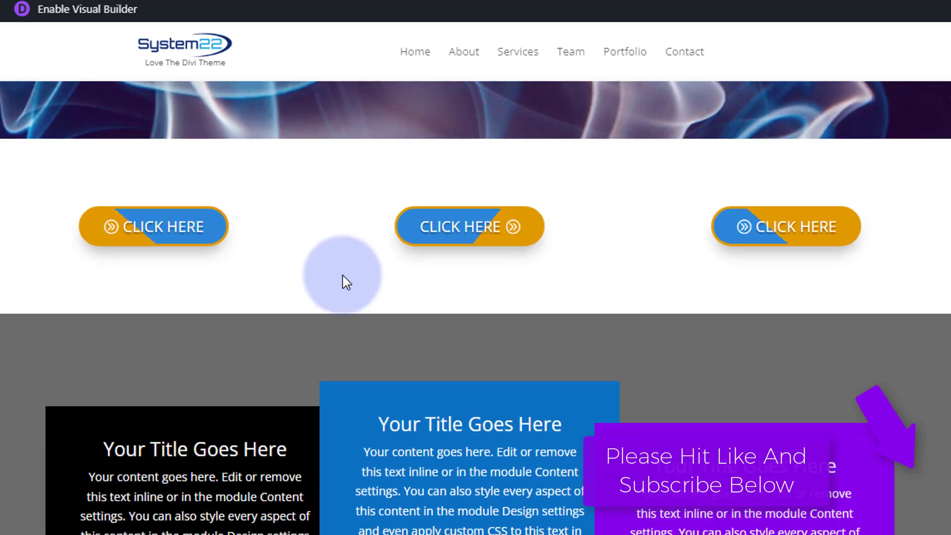